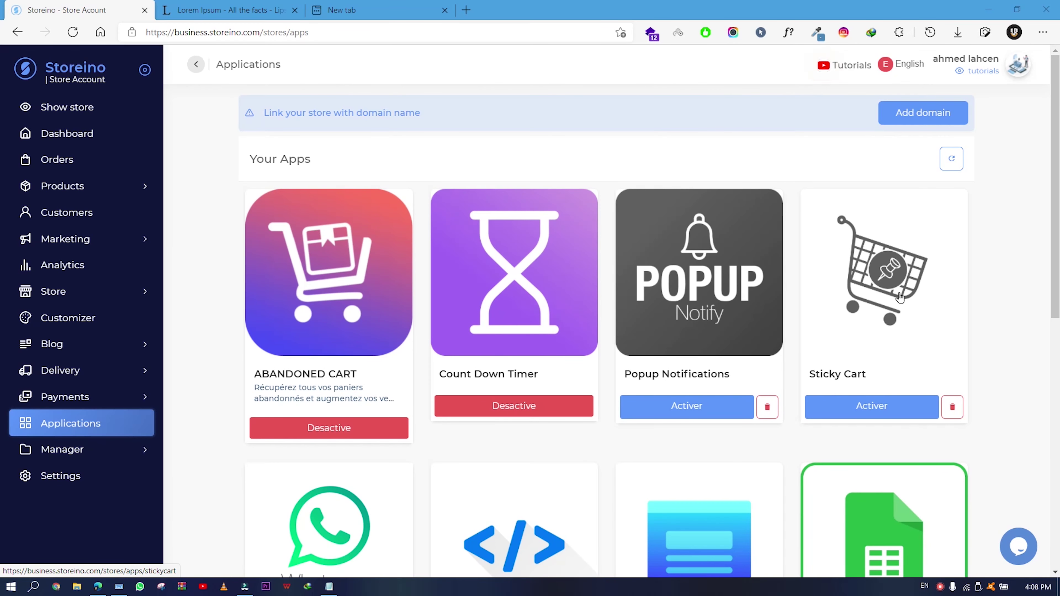
# Step: Look through the store's applications, and examine the Landing Page app's marketplace listing, basic monthly plan and store selection
pyautogui.scroll(-2, 899, 297)
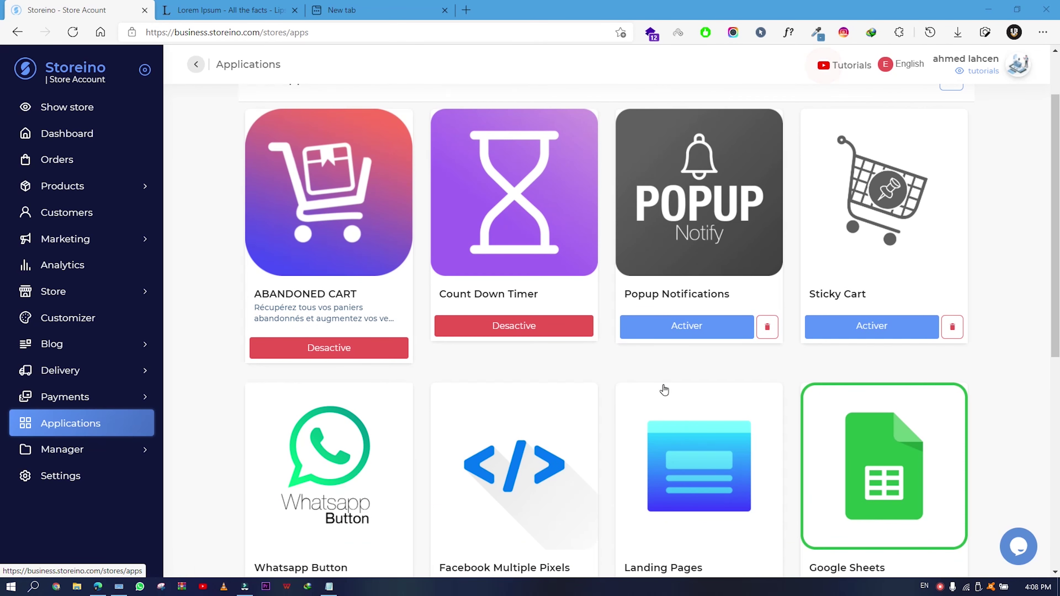
pyautogui.scroll(-3, 693, 399)
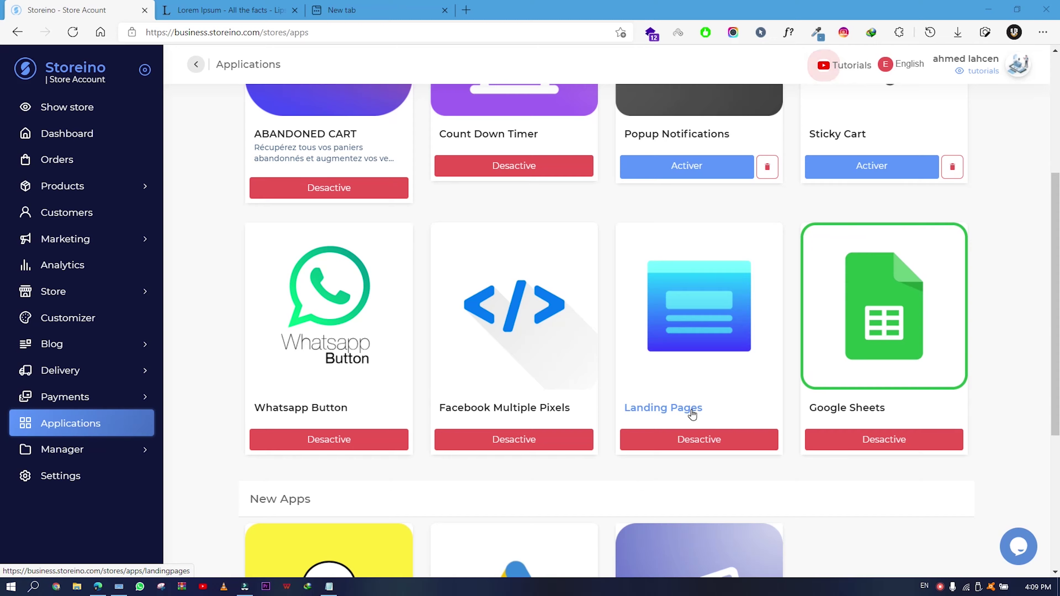
pyautogui.scroll(-5, 691, 409)
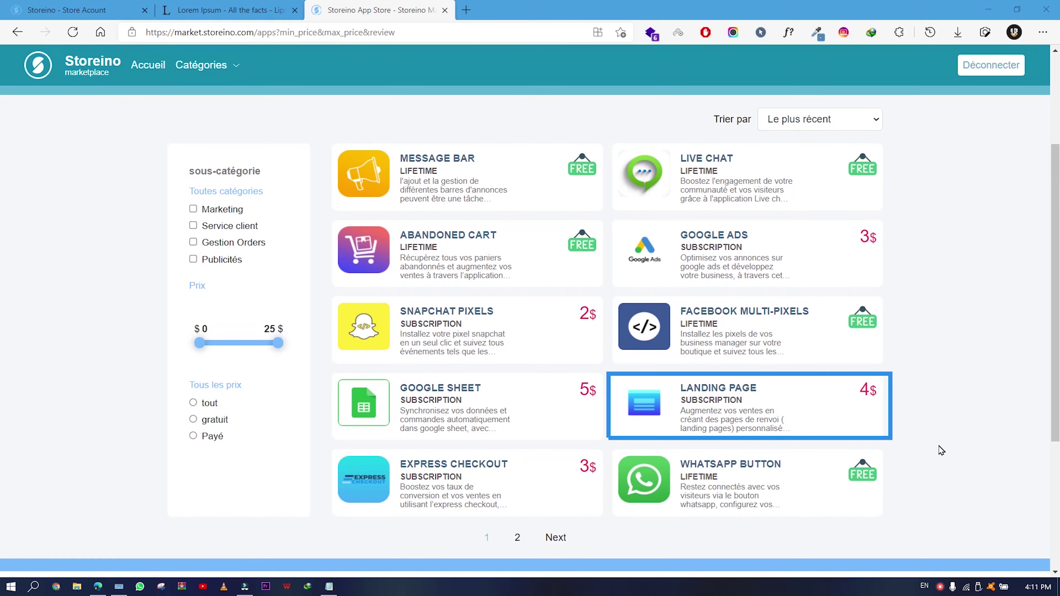
pyautogui.click(742, 392)
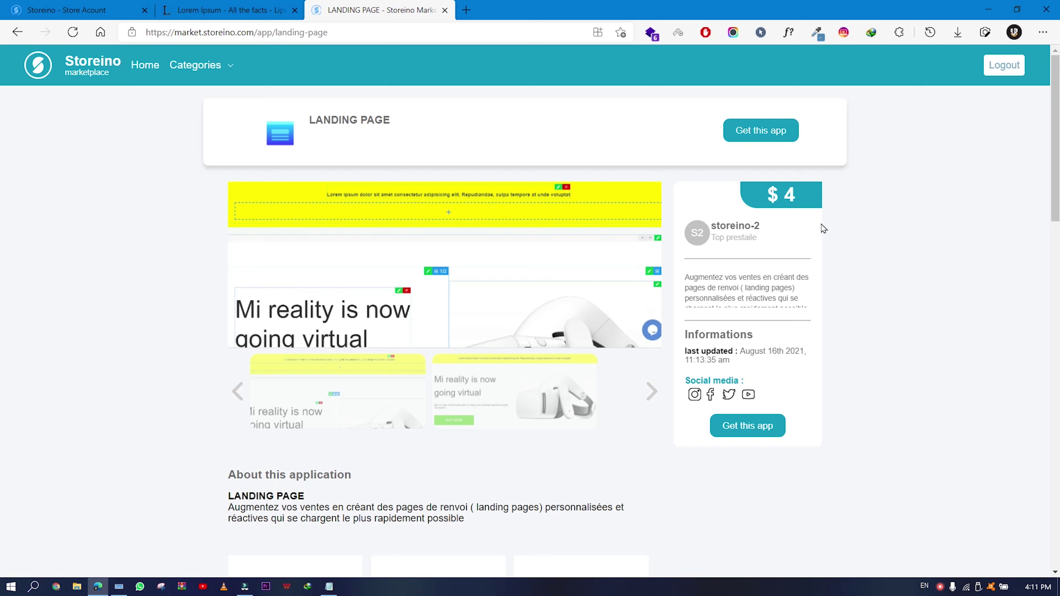
pyautogui.moveTo(780, 193); pyautogui.dragTo(797, 198)
pyautogui.click(796, 198)
pyautogui.scroll(-3, 726, 433)
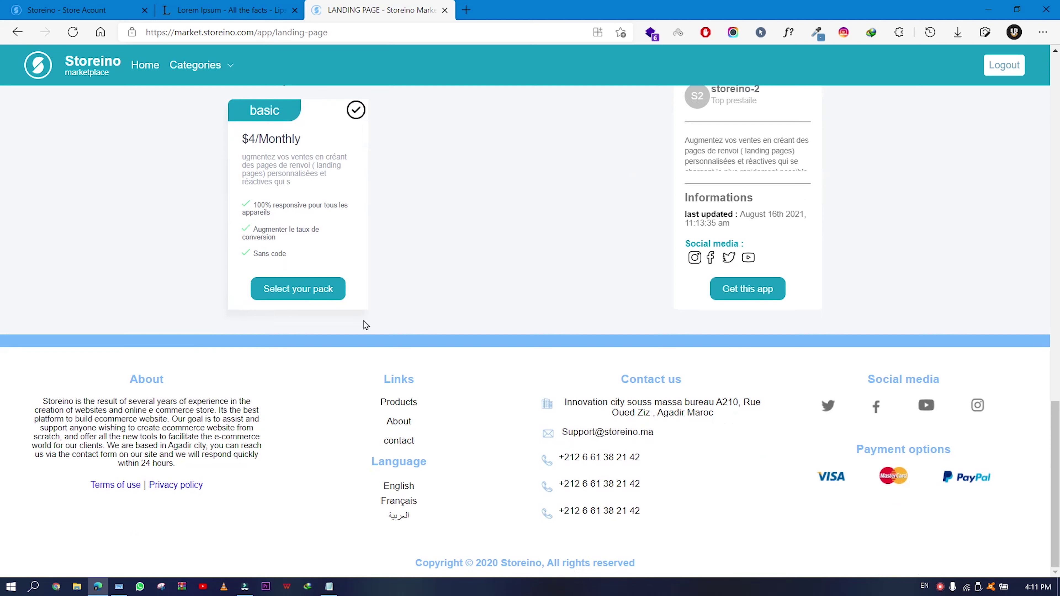
pyautogui.scroll(3, 343, 234)
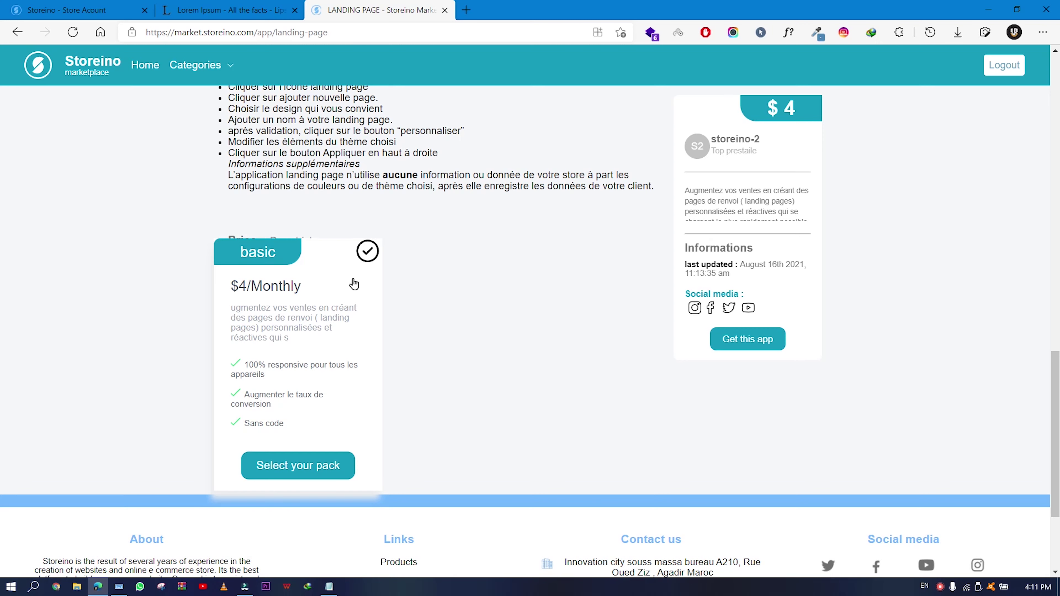
pyautogui.click(307, 468)
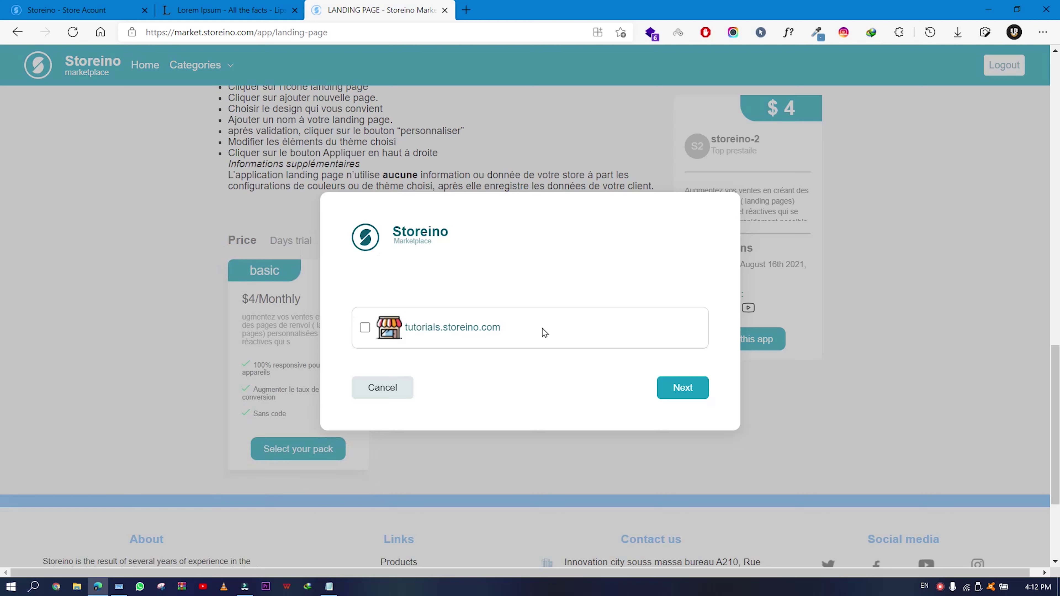
pyautogui.click(375, 385)
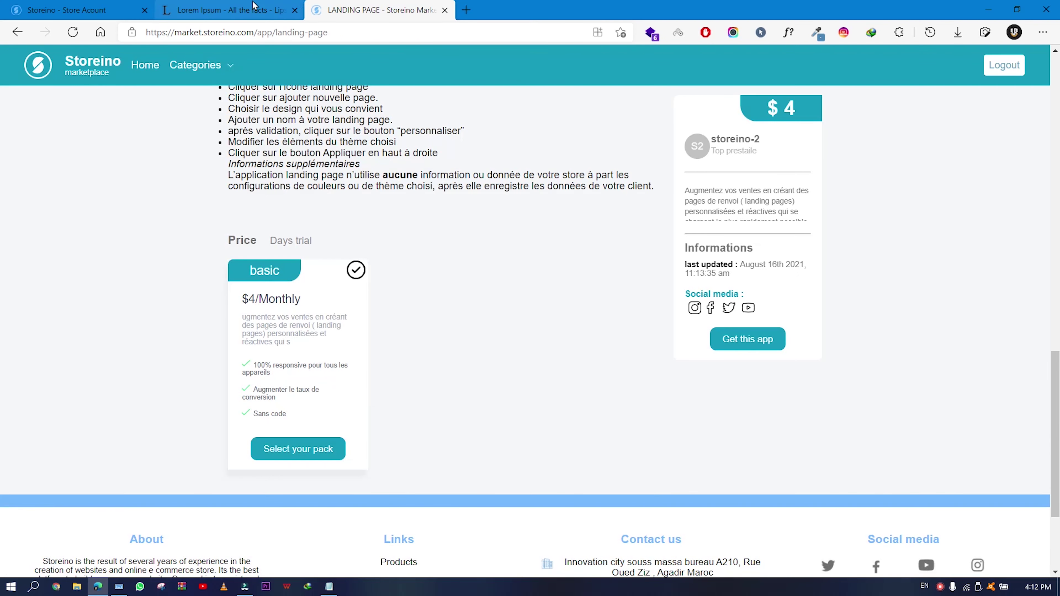
# Step: In the store account's applications, deactivate and reactivate the Landing Pages app and open it
pyautogui.click(86, 5)
pyautogui.scroll(3, 555, 284)
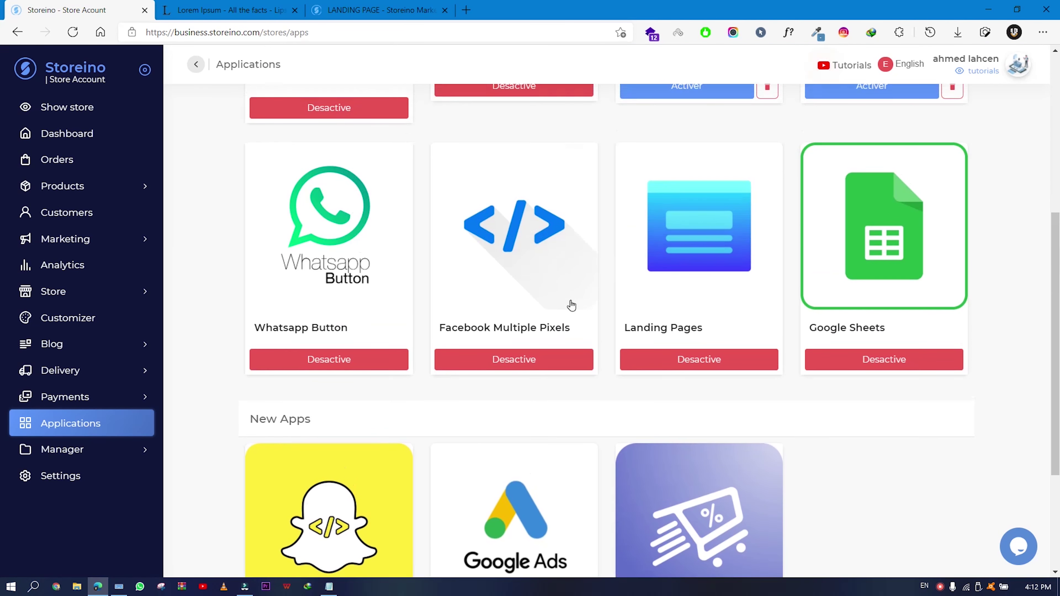
pyautogui.click(702, 357)
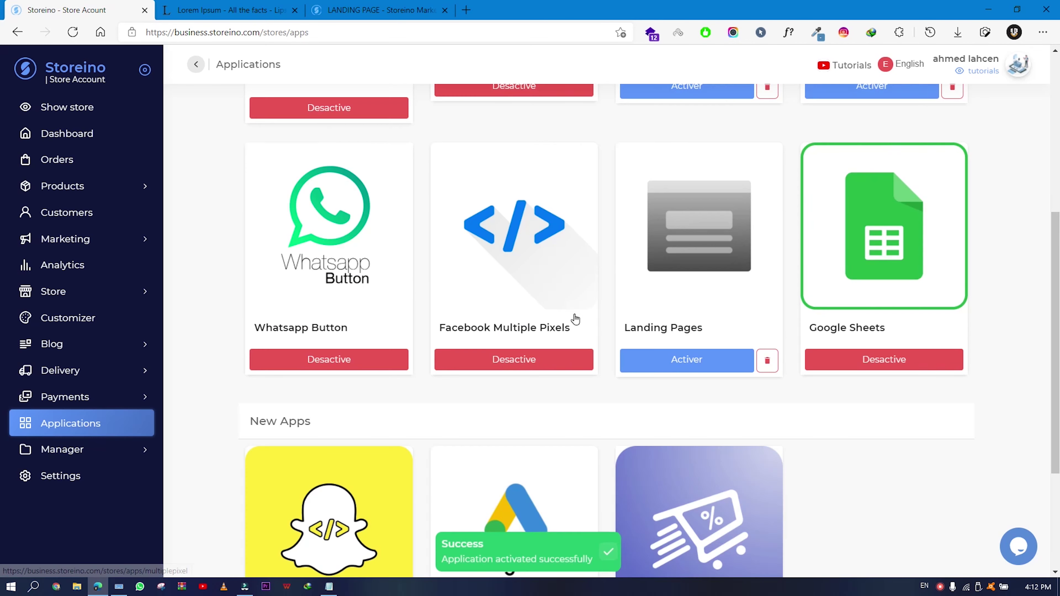
pyautogui.click(703, 366)
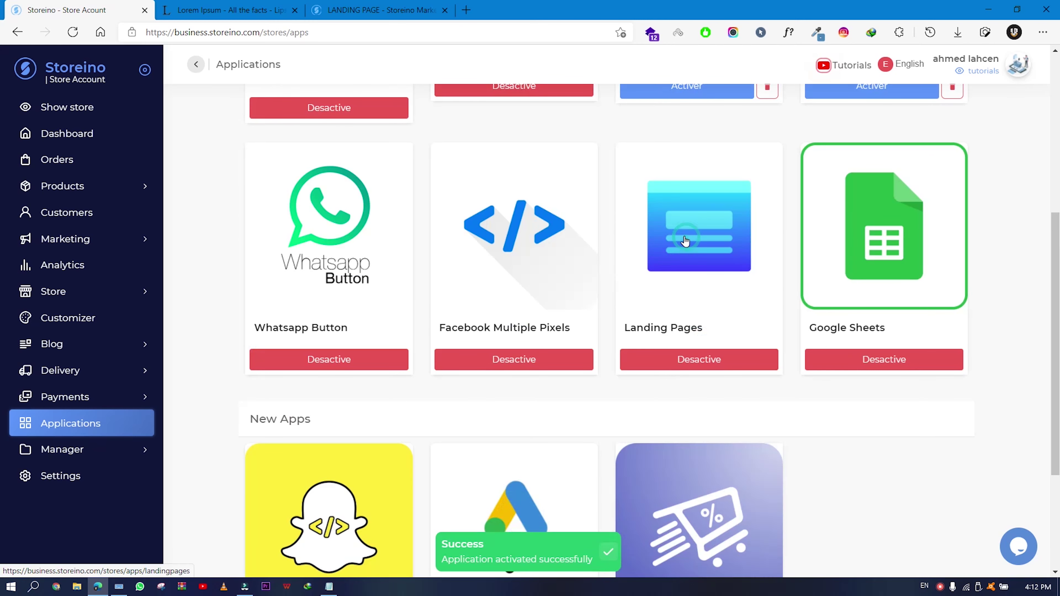
pyautogui.click(687, 232)
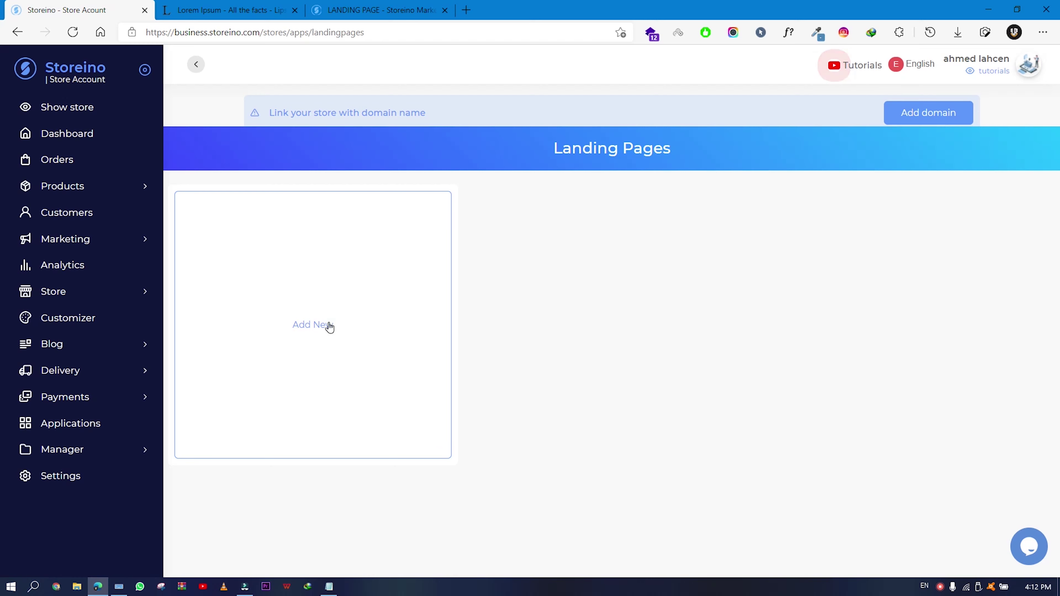
# Step: Start a new landing page and set its image to the library photo showing the red iPhone's front and back
pyautogui.click(283, 353)
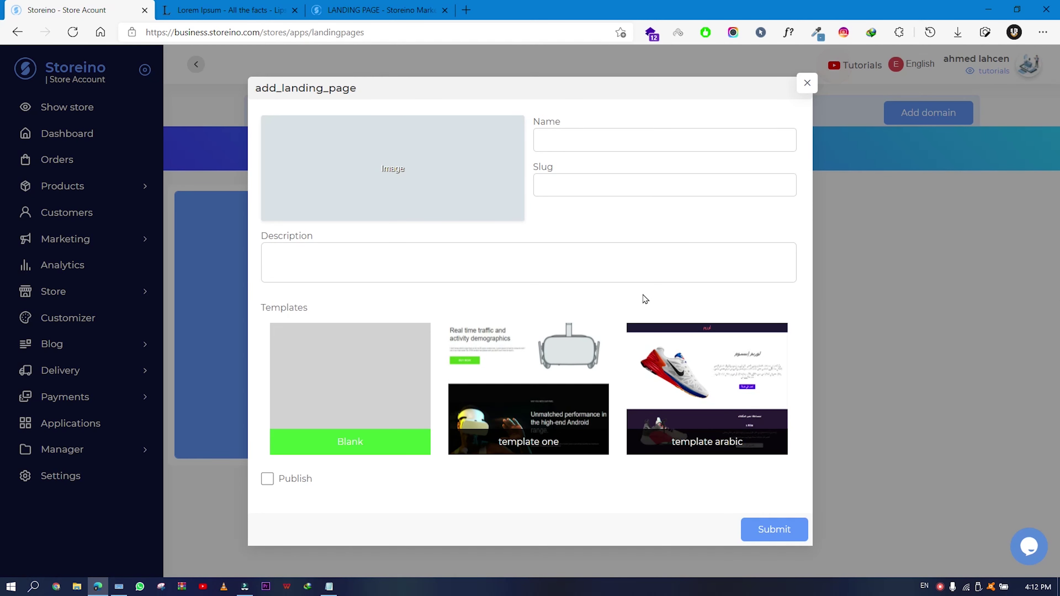
pyautogui.click(443, 190)
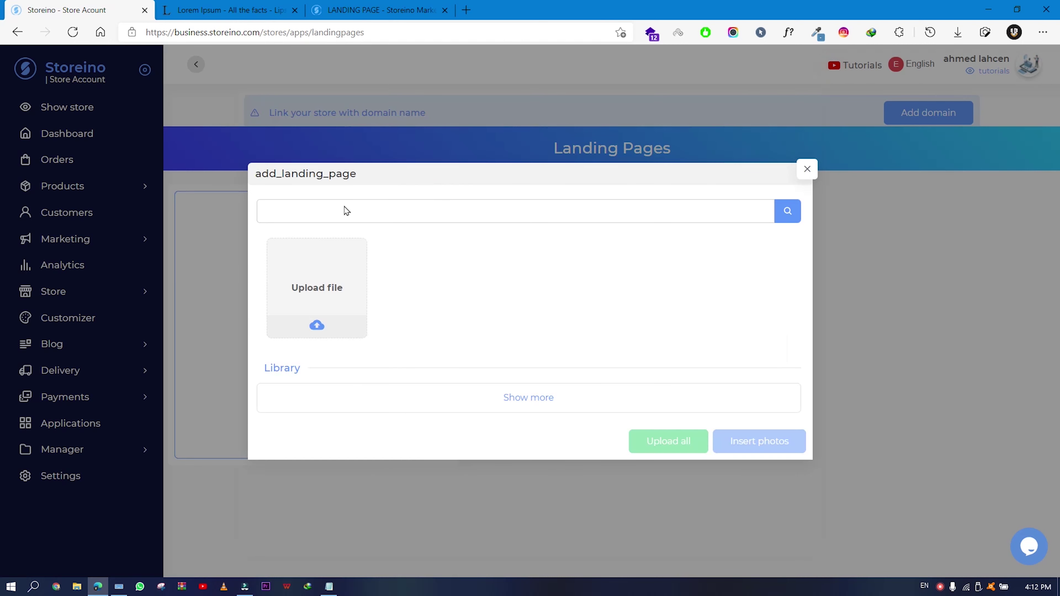
pyautogui.scroll(-5, 542, 340)
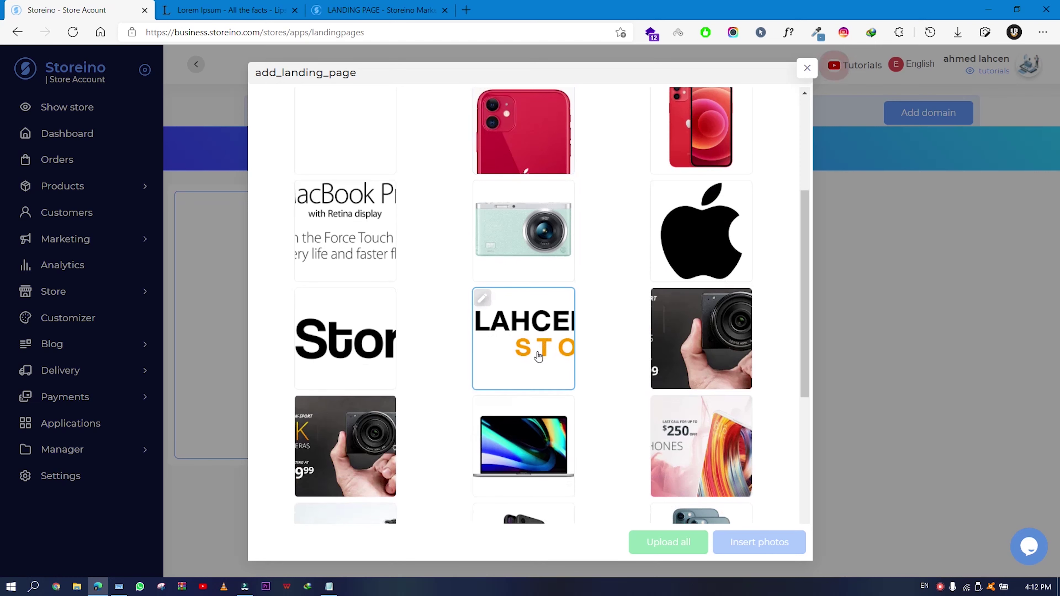
pyautogui.scroll(2, 591, 329)
pyautogui.click(703, 213)
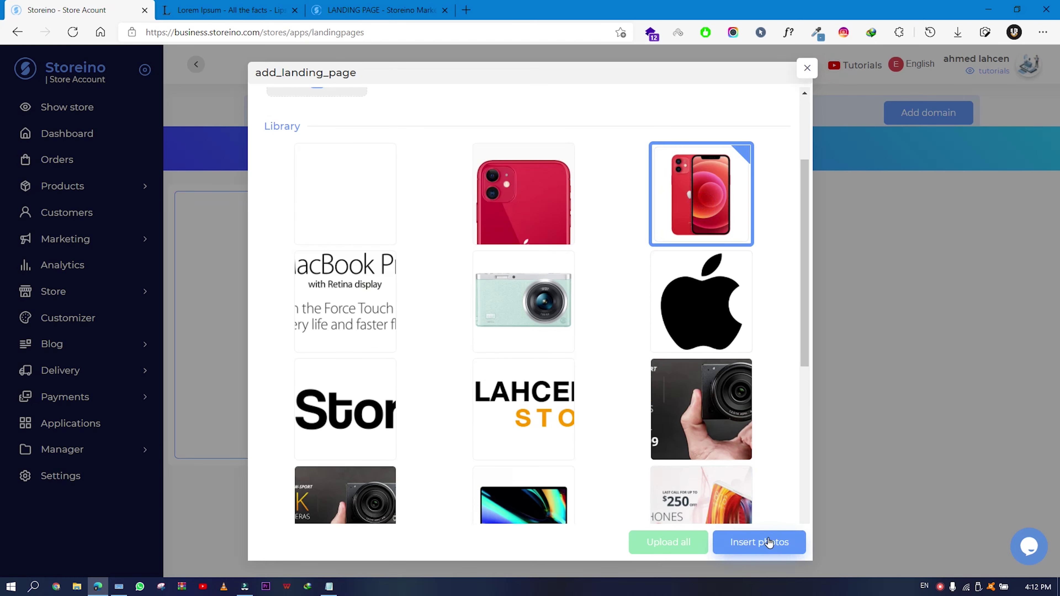
pyautogui.click(745, 543)
# Step: Name the new landing page "iphone 11 pro discounts"
pyautogui.click(583, 139)
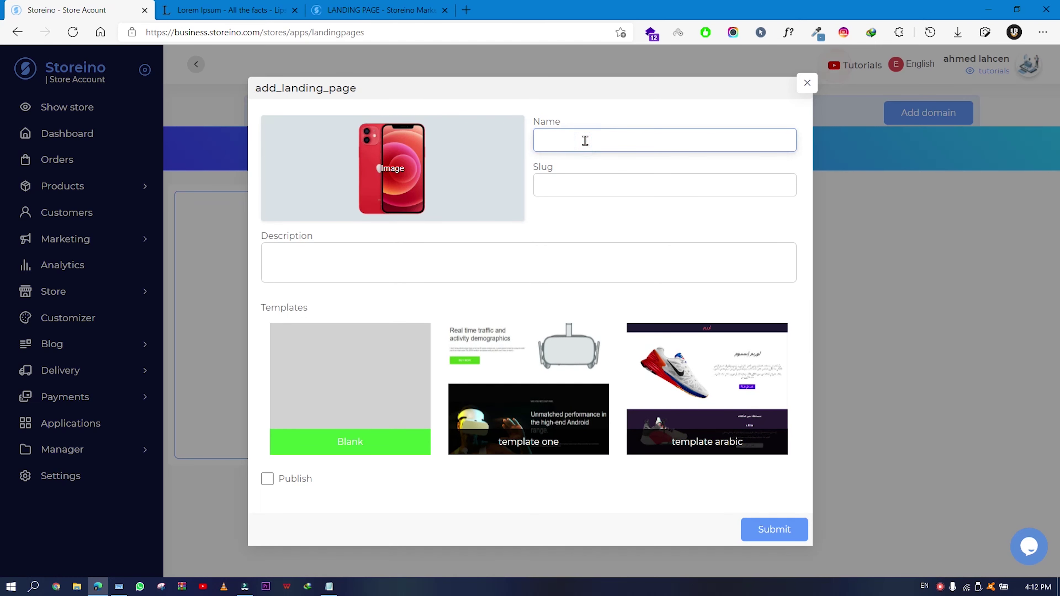
pyautogui.write('ihp')
pyautogui.hotkey('ctrl', 'a')
pyautogui.write('iphone 11 pro discounts')
pyautogui.press('Tab')
# Step: Copy the "What is Lorem Ipsum?" heading and paragraph from lipsum.com into the landing page's description
pyautogui.click(379, 260)
pyautogui.click(175, 9)
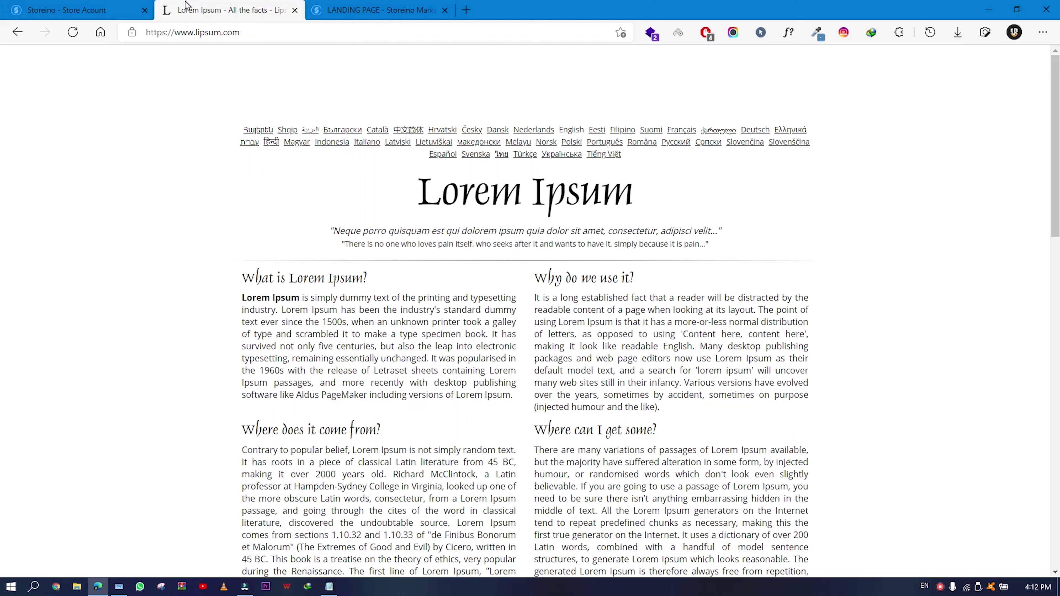
pyautogui.moveTo(244, 279); pyautogui.dragTo(513, 395)
pyautogui.hotkey('ctrl', 'c')
pyautogui.click(75, 9)
pyautogui.hotkey('ctrl', 'v')
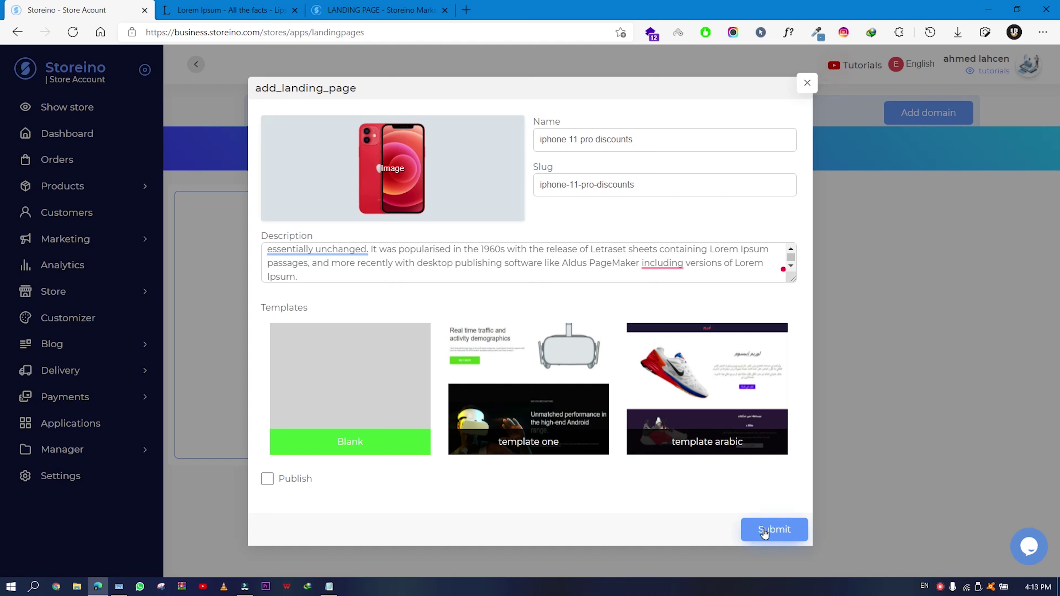
# Step: Submit the new landing page with the Blank template and open it for customizing with edit mode switched off
pyautogui.click(773, 529)
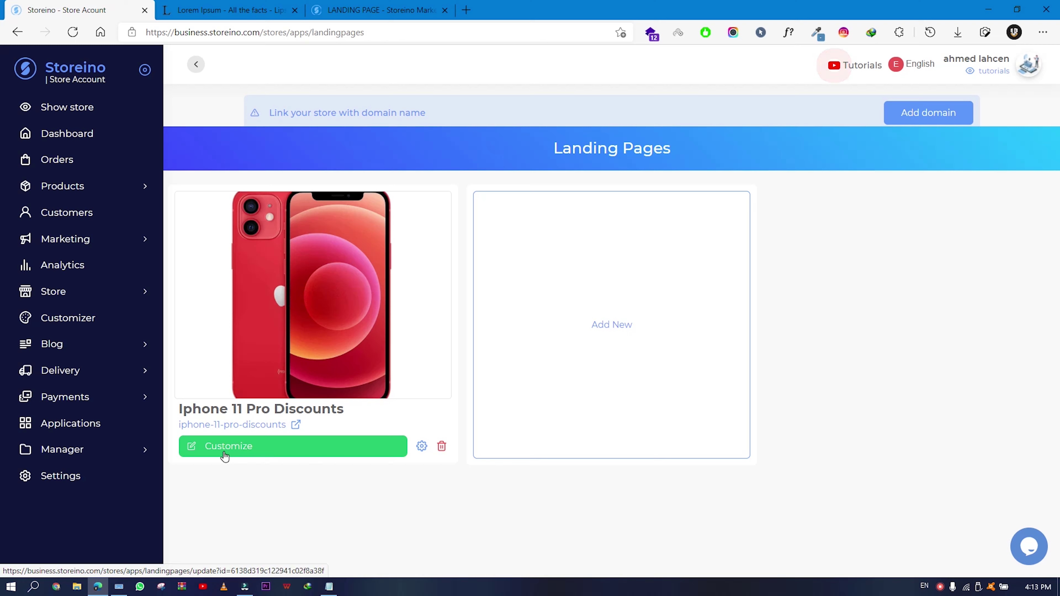
pyautogui.click(225, 454)
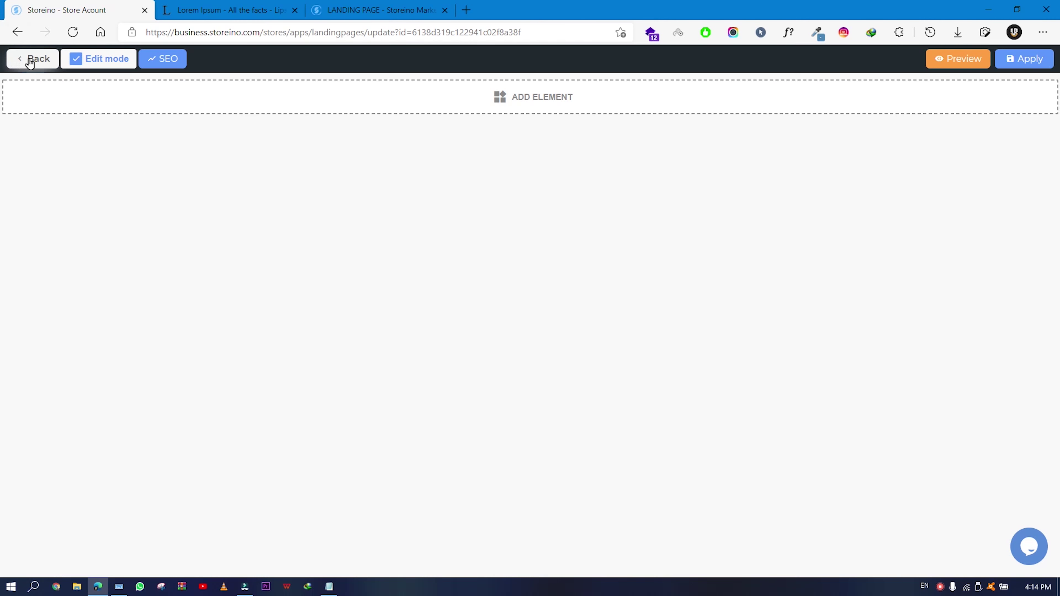
pyautogui.click(75, 58)
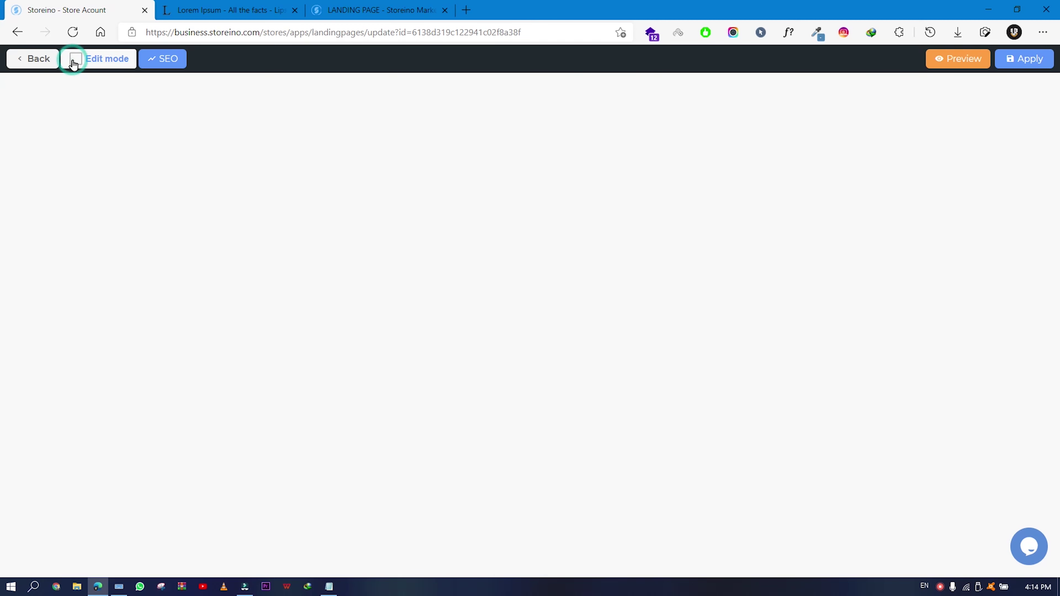
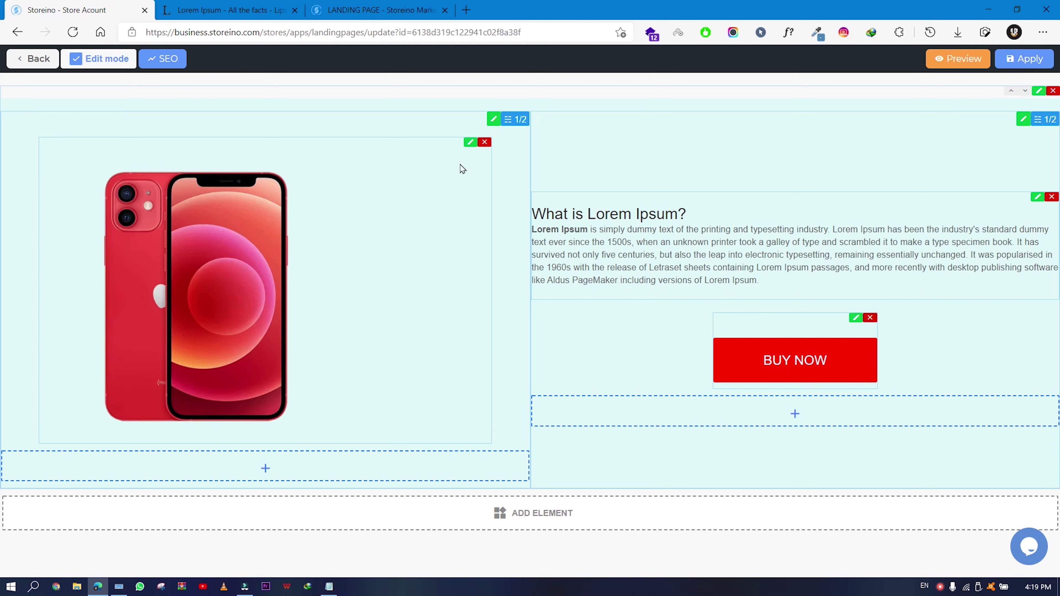
# Step: Toggle edit mode and review the phone image's margin, padding, radius and size settings
pyautogui.click(76, 59)
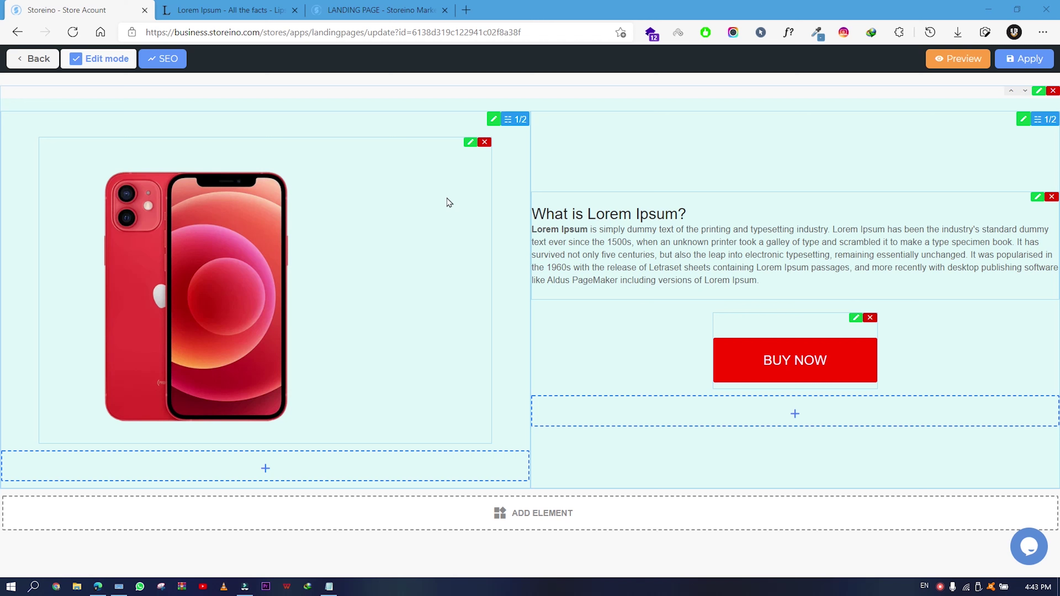
pyautogui.click(470, 143)
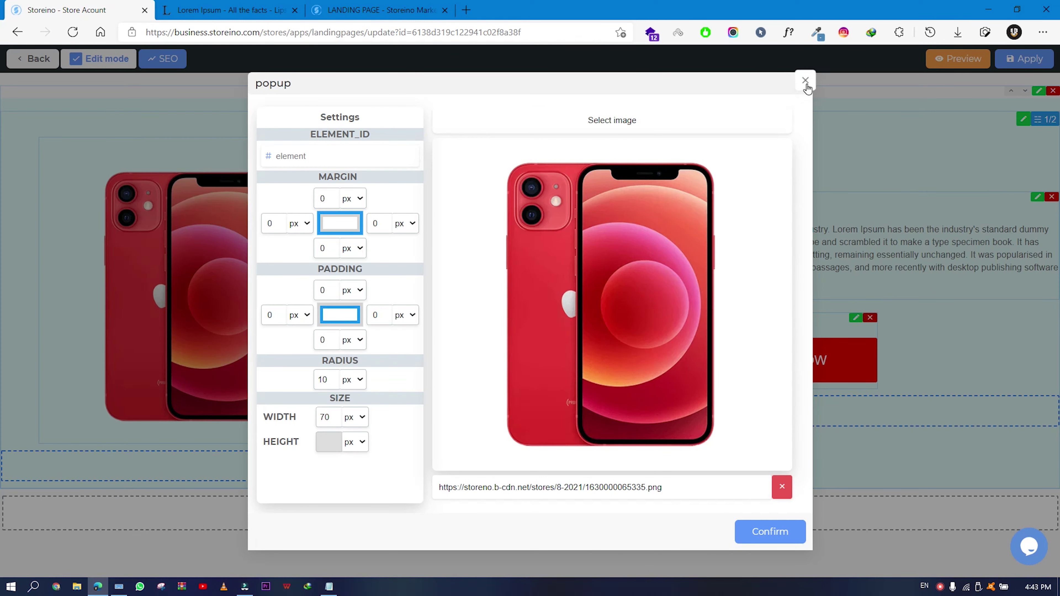
pyautogui.click(806, 79)
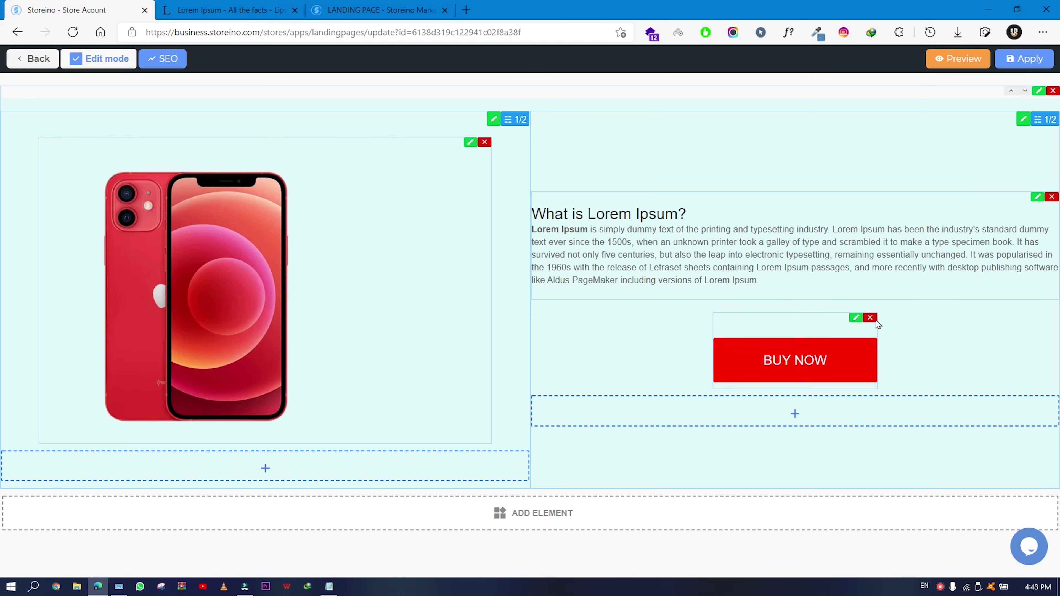
# Step: Add a text element below the BUY NOW button containing the heading "What is Lorem Ipsum?" copied from lipsum.com
pyautogui.click(801, 418)
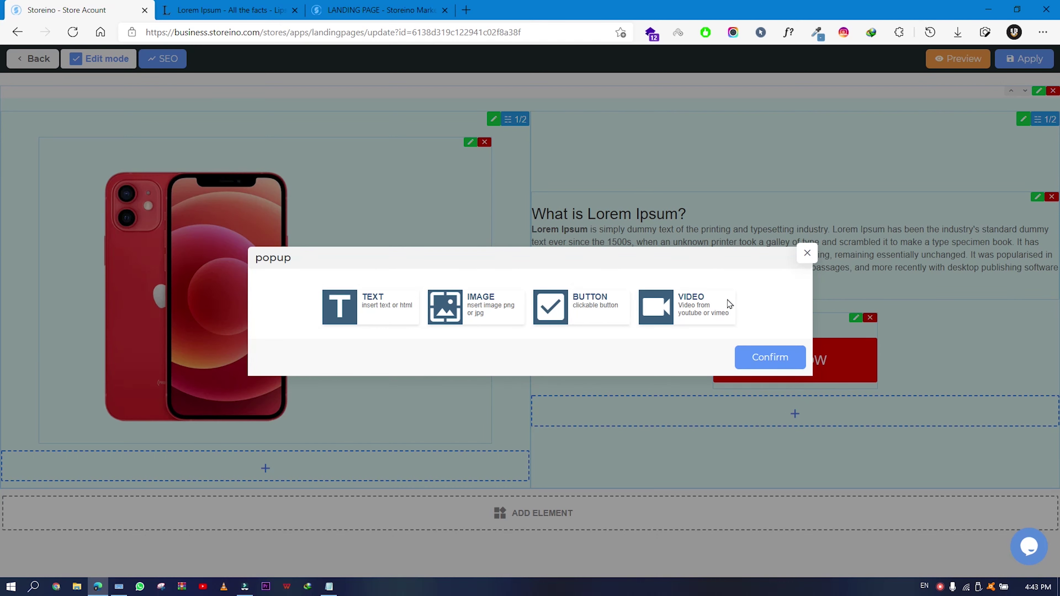
pyautogui.click(381, 316)
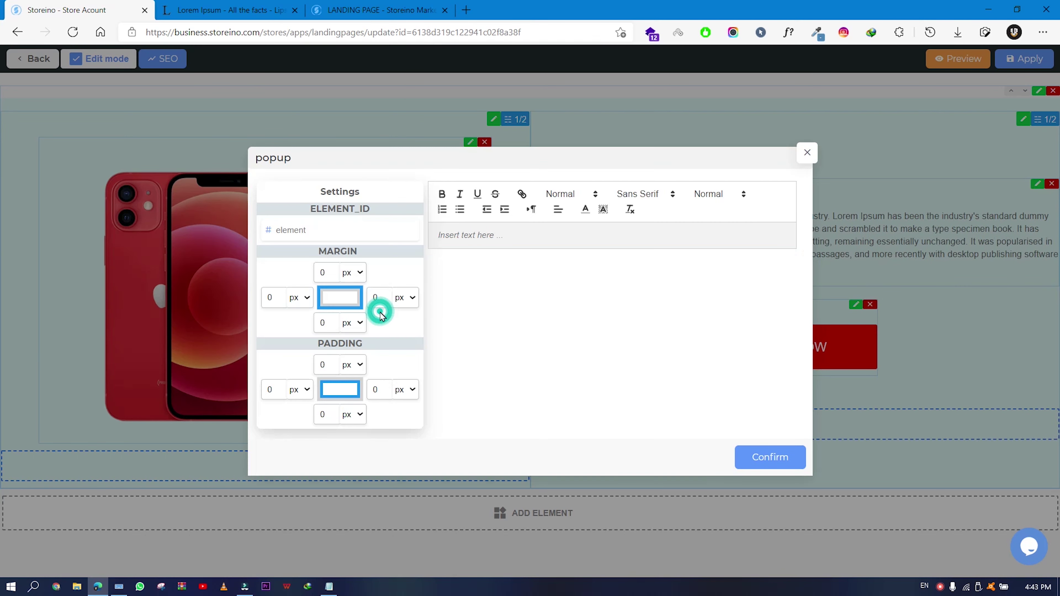
pyautogui.hotkey('ctrl', 'Tab')
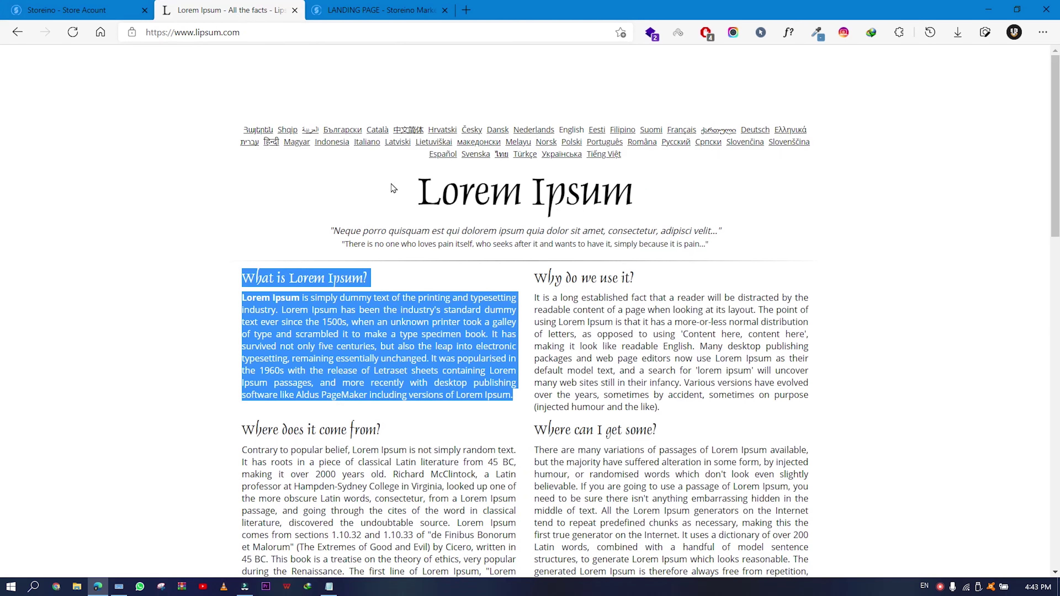
pyautogui.tripleClick(338, 279)
pyautogui.hotkey('ctrl', 'c')
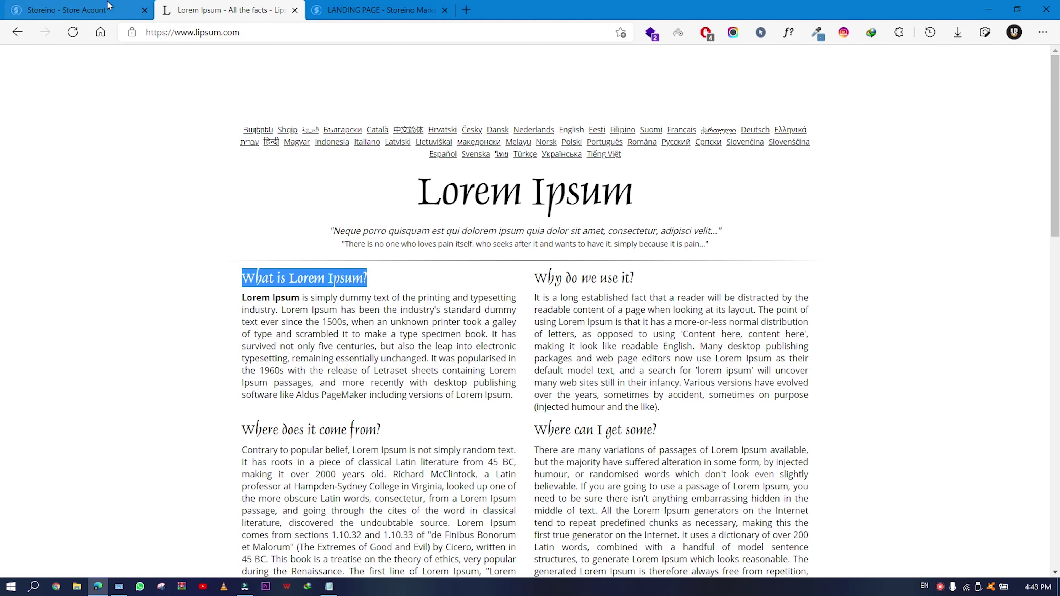
pyautogui.hotkey('ctrl', 'shift', 'Tab')
pyautogui.click(484, 234)
pyautogui.hotkey('ctrl', 'v')
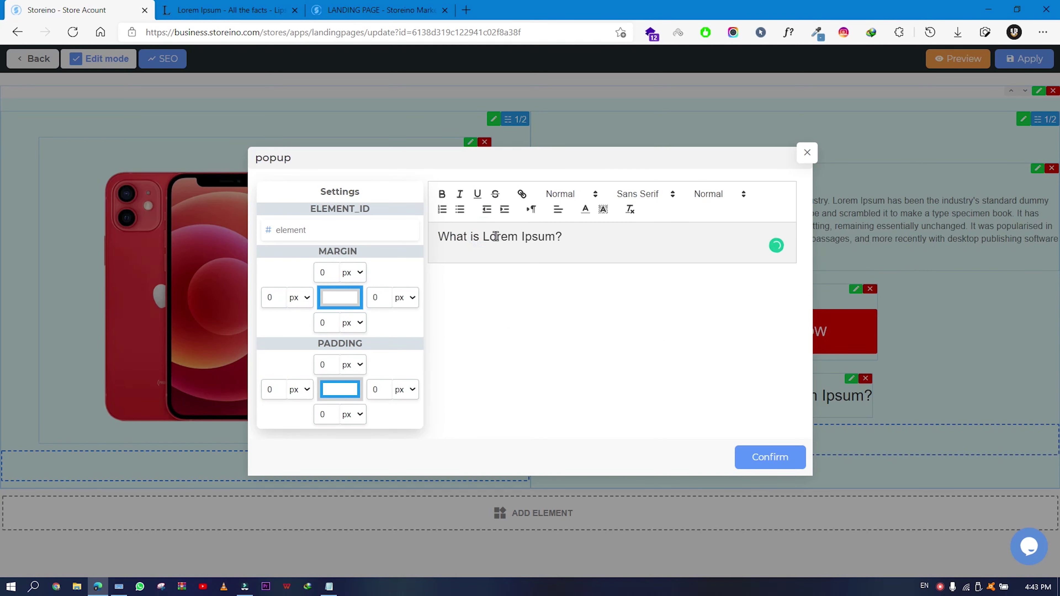
# Step: Format the new text element's "What is Lorem Ipsum?" line as Heading 1 and confirm the element
pyautogui.tripleClick(495, 237)
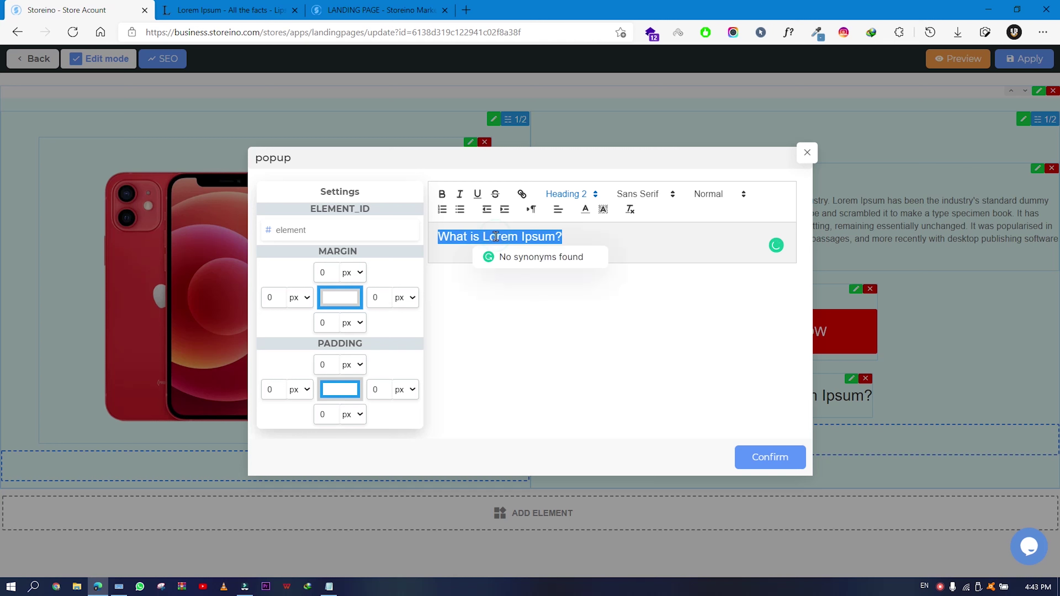
pyautogui.click(581, 193)
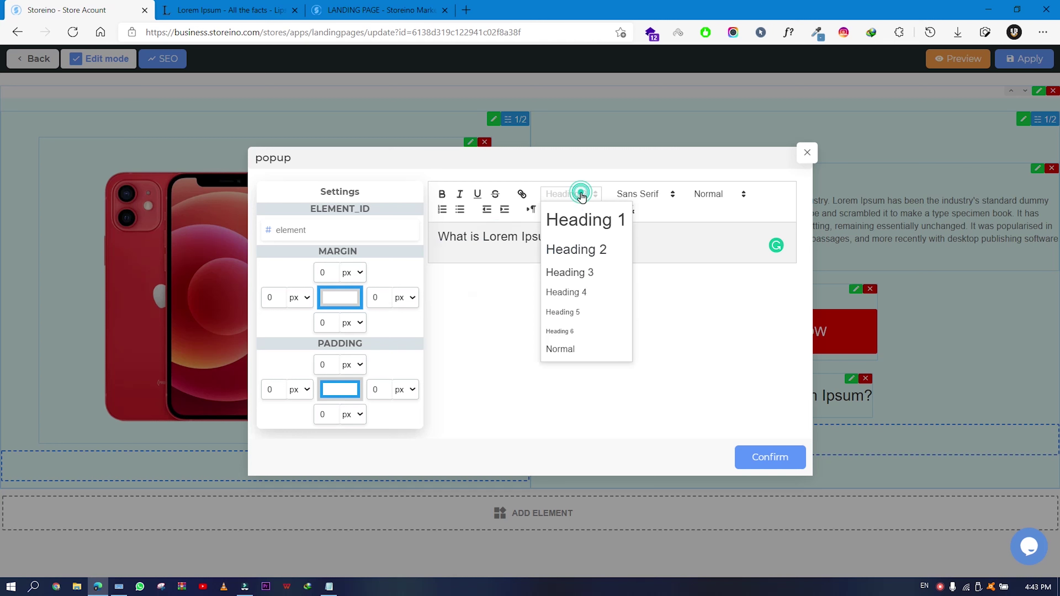
pyautogui.click(590, 220)
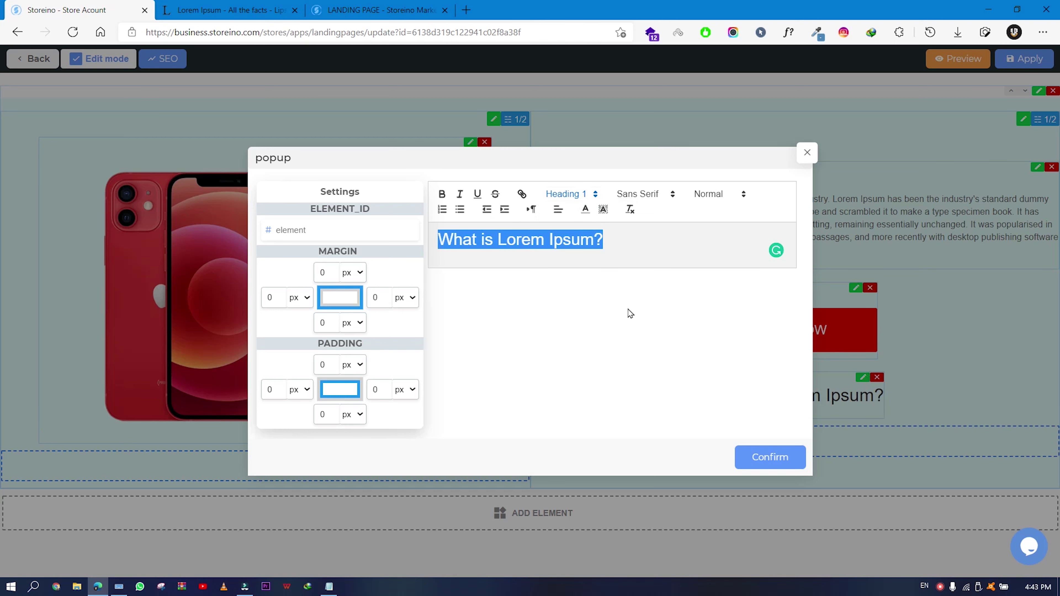
pyautogui.click(756, 458)
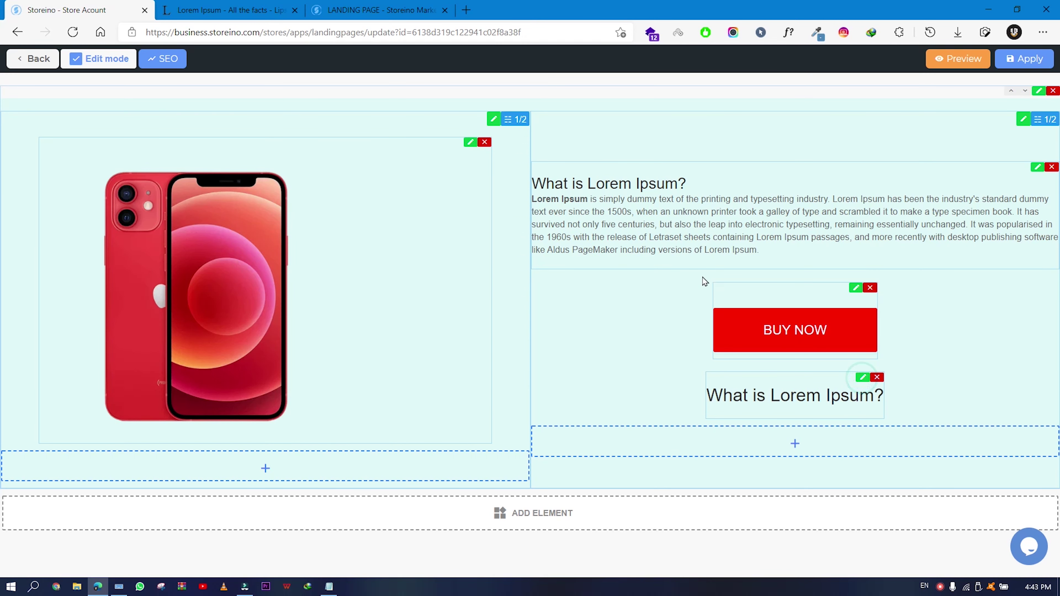
# Step: Add a row element below the first section, remove its second column and set the remaining column's width to 1/1
pyautogui.click(449, 473)
pyautogui.click(331, 293)
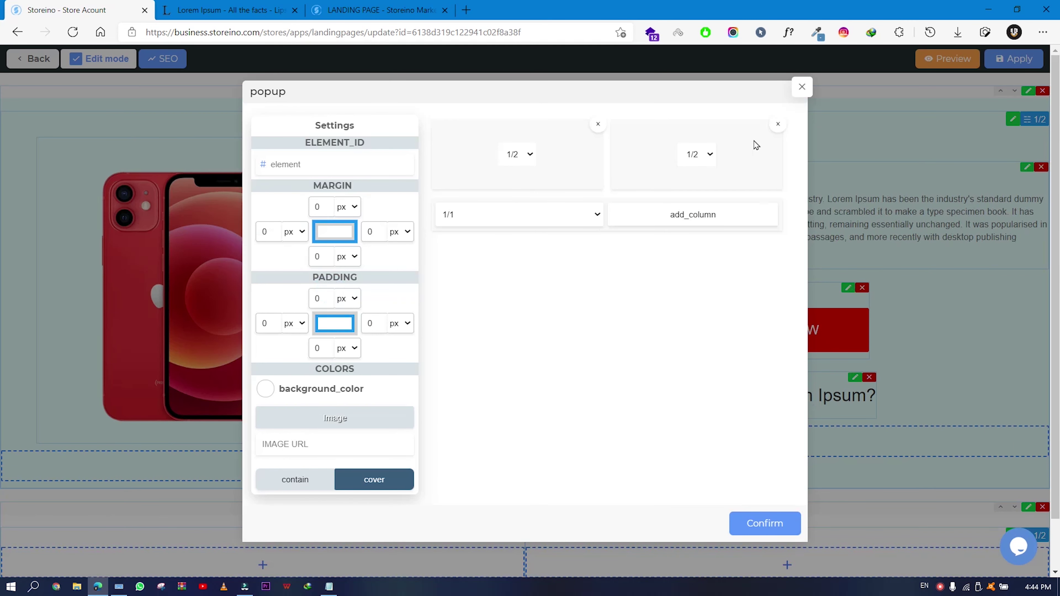
pyautogui.click(777, 124)
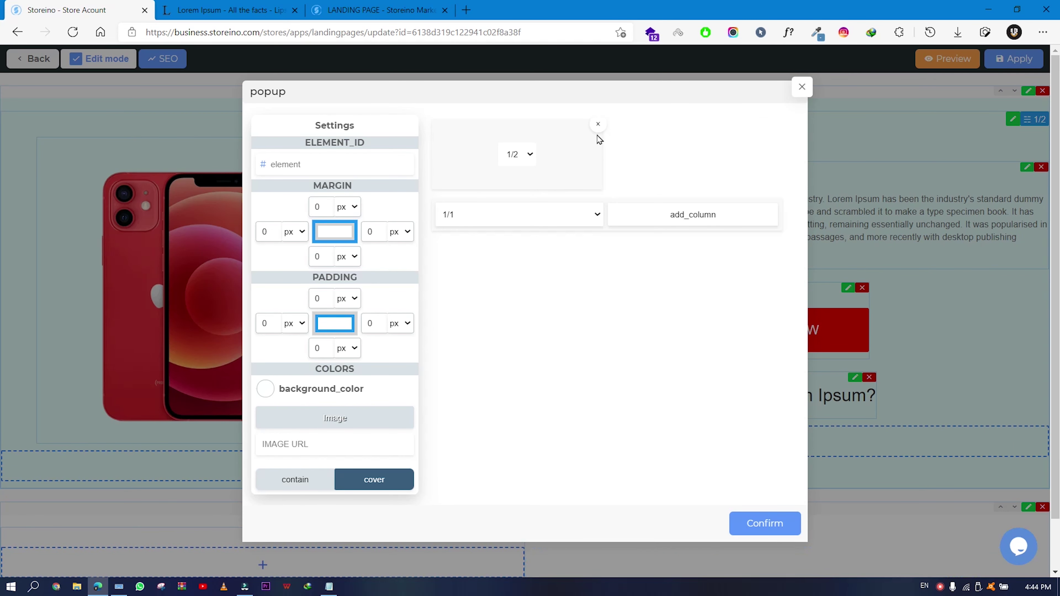
pyautogui.click(558, 221)
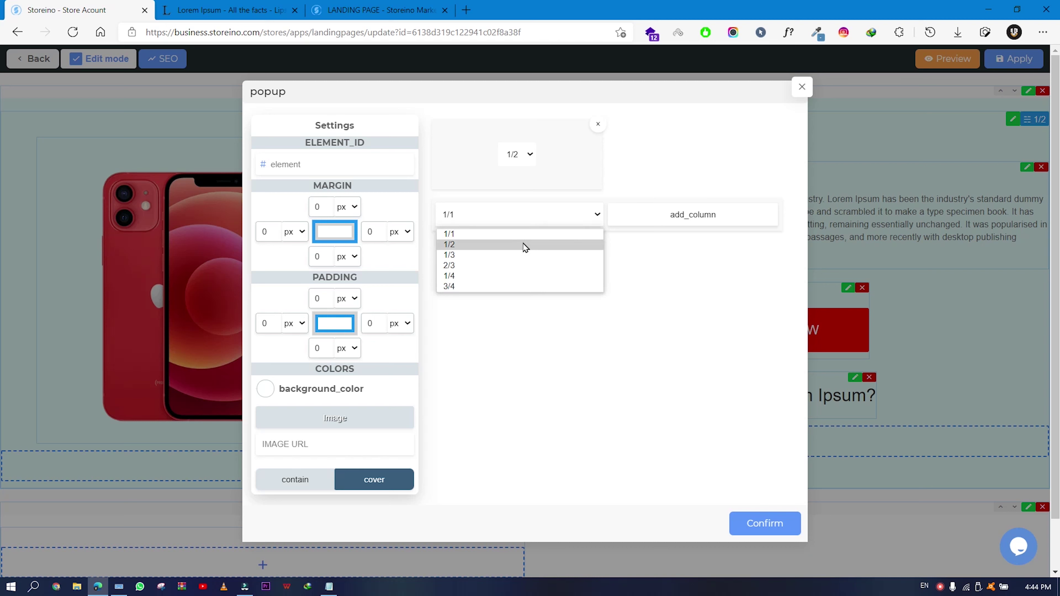
pyautogui.click(504, 253)
pyautogui.click(510, 218)
pyautogui.click(530, 155)
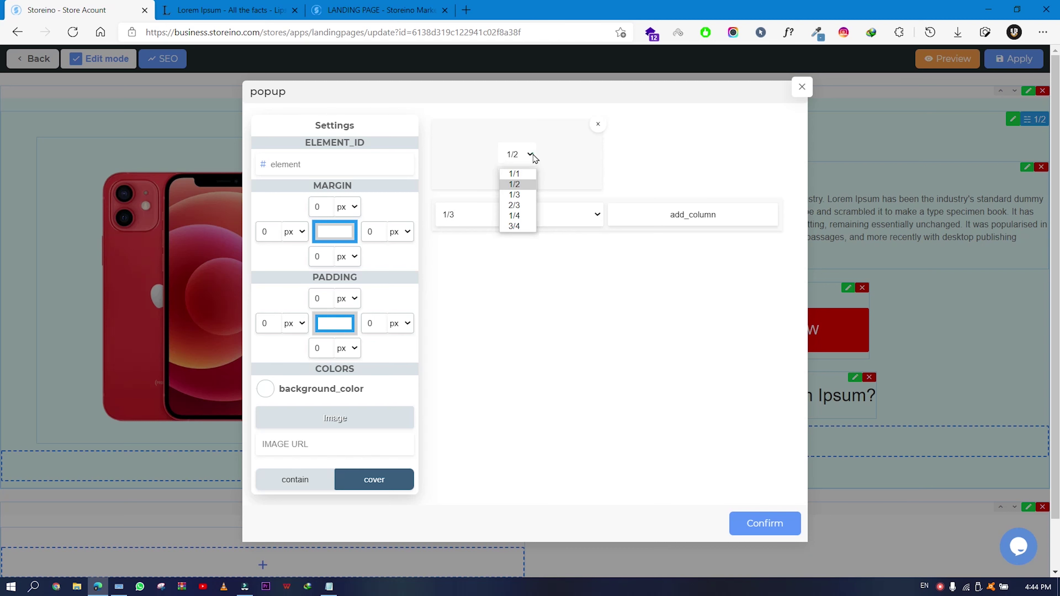
pyautogui.click(518, 195)
pyautogui.click(498, 153)
pyautogui.click(489, 177)
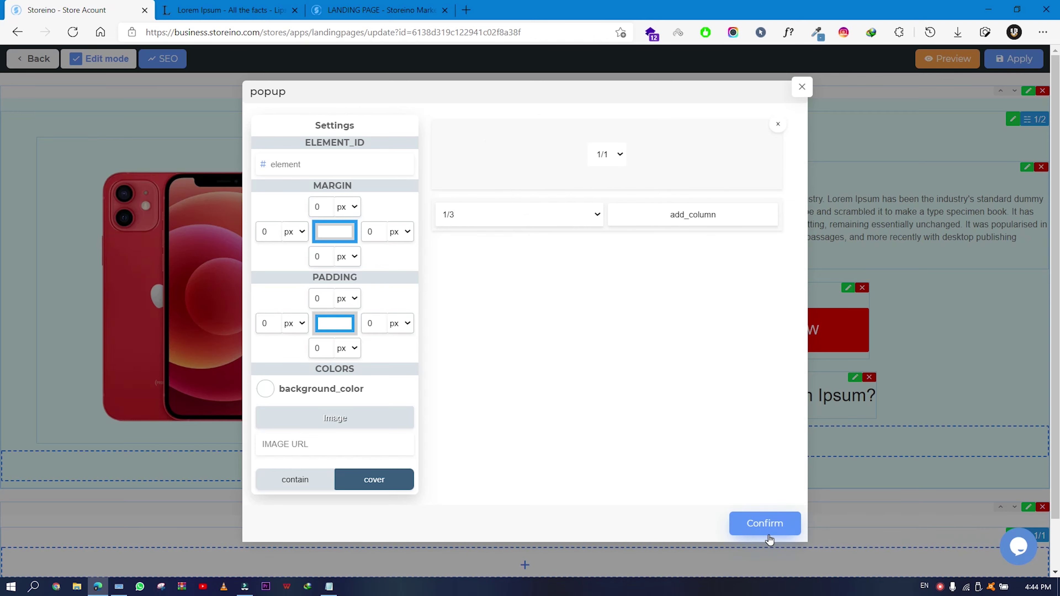
pyautogui.click(765, 523)
# Step: Add an image element to the new row's column using the library photo of the red iPhone's back
pyautogui.scroll(-1, 650, 480)
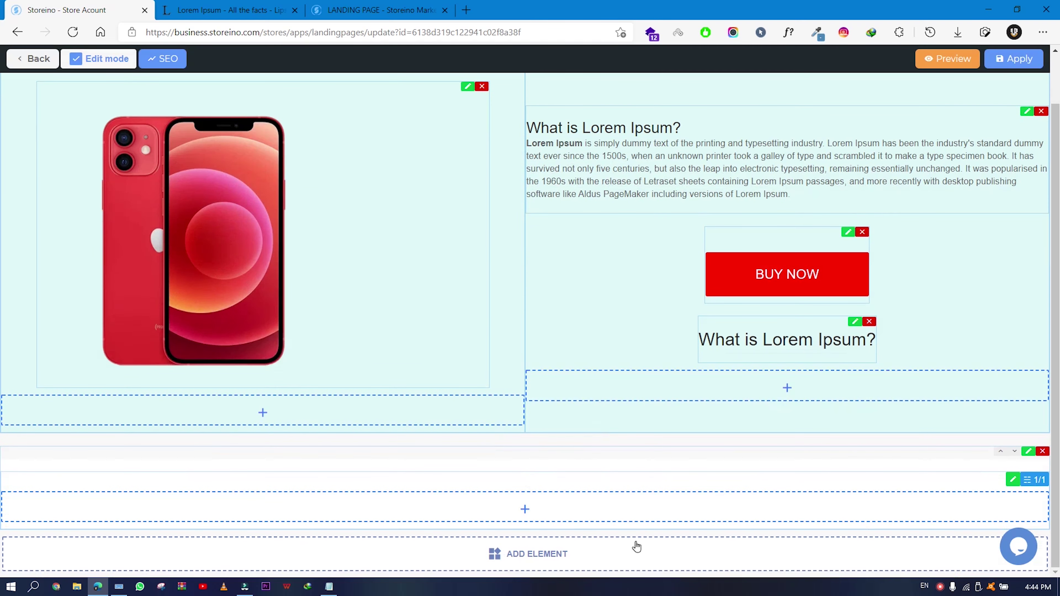
pyautogui.click(523, 510)
pyautogui.click(477, 312)
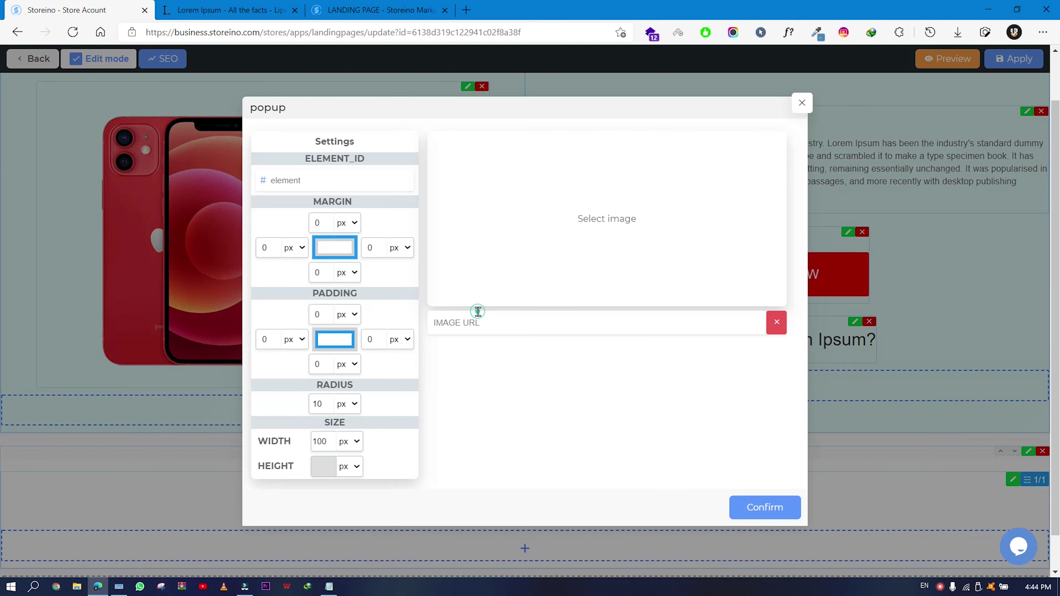
pyautogui.click(530, 226)
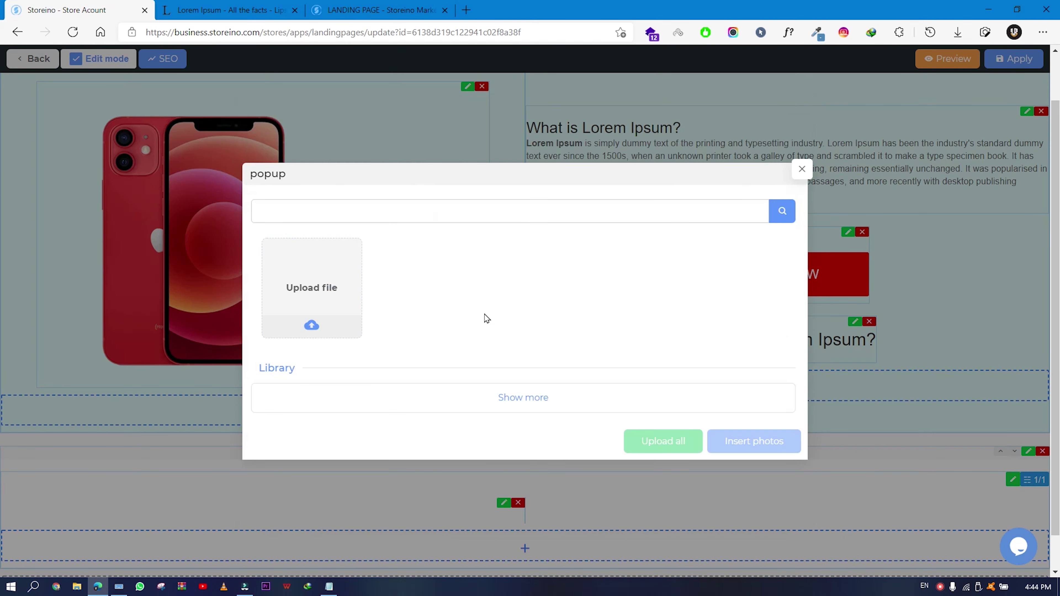
pyautogui.click(519, 407)
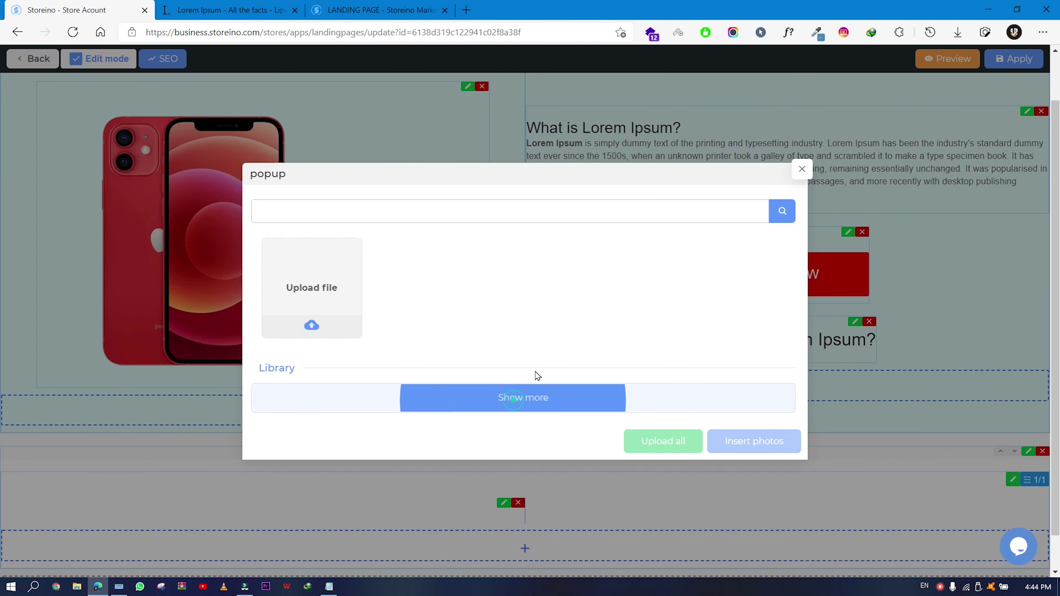
pyautogui.scroll(-1, 544, 319)
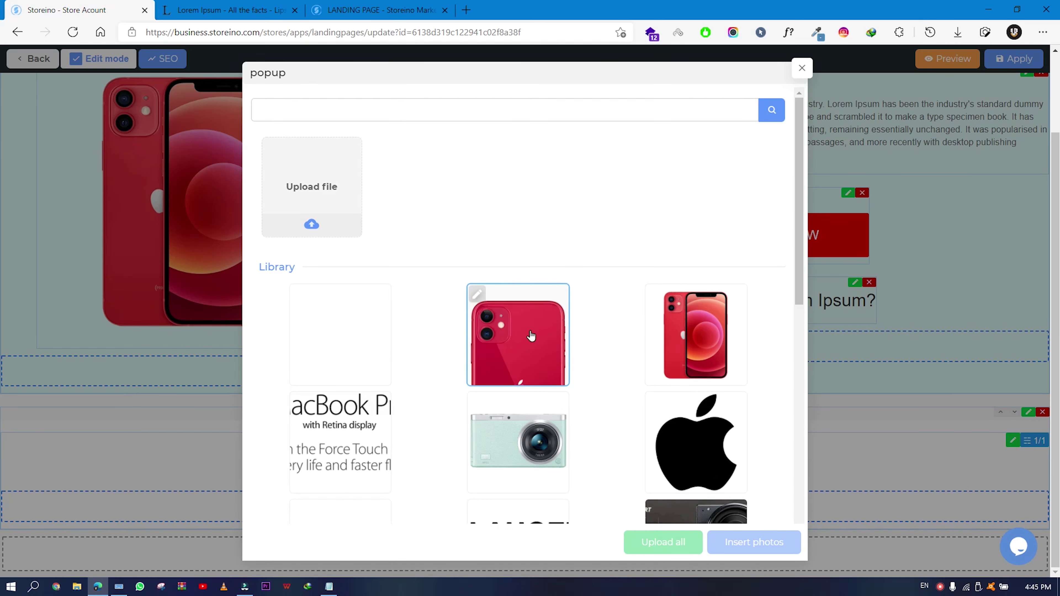
pyautogui.click(530, 335)
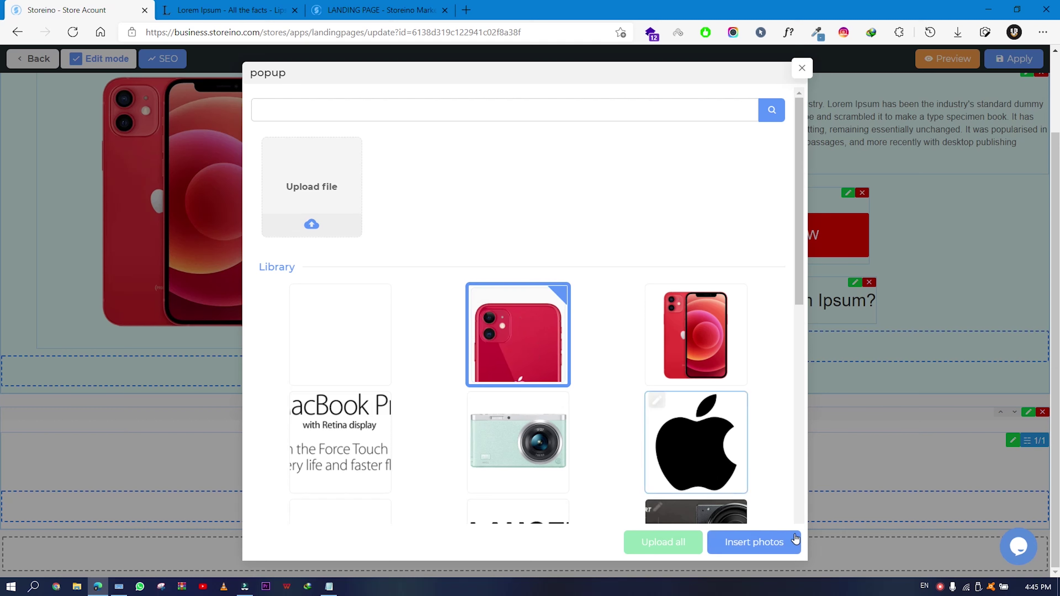
pyautogui.click(783, 547)
pyautogui.click(765, 505)
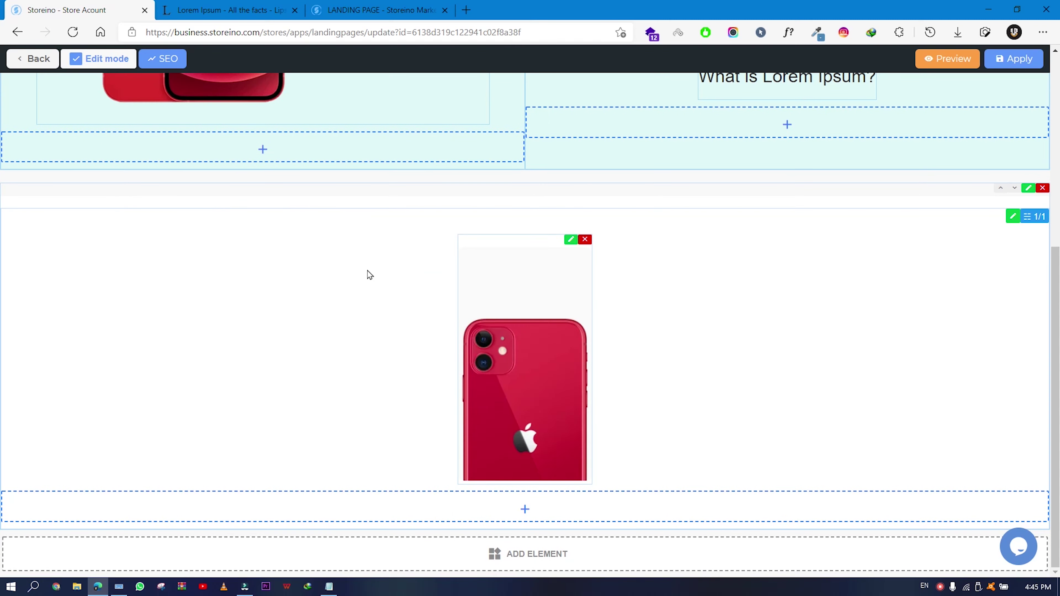
# Step: Set the width of the red iPhone back image to 140 px and confirm the element
pyautogui.click(570, 239)
pyautogui.click(331, 439)
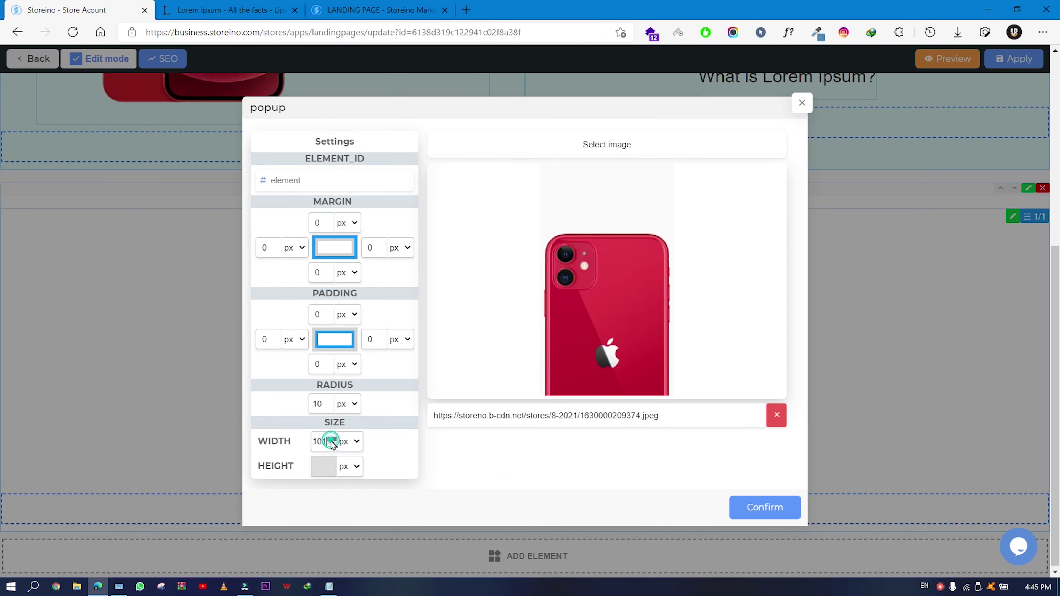
pyautogui.click(331, 439)
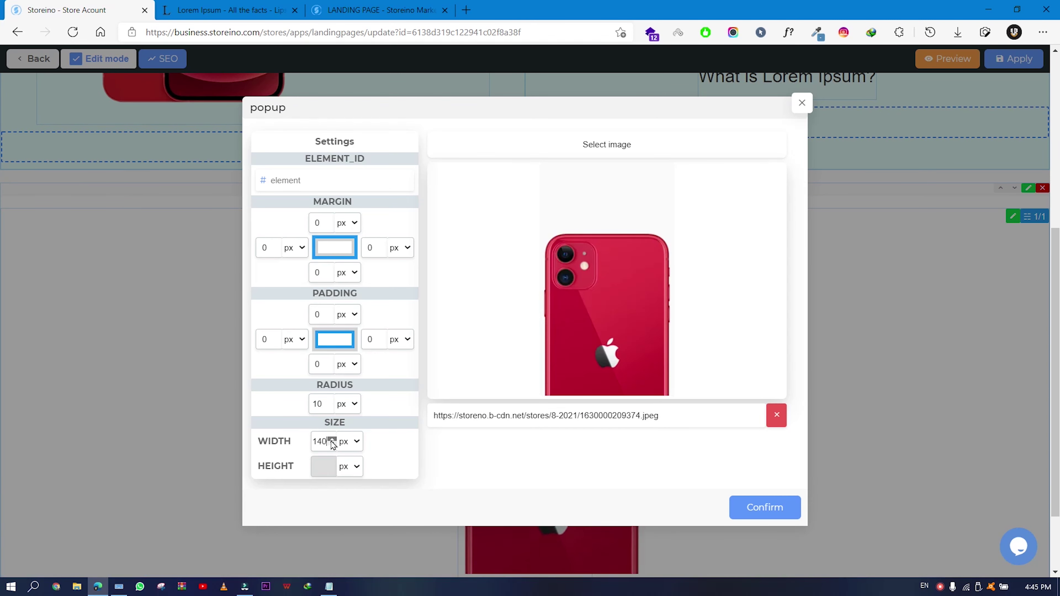
pyautogui.click(760, 504)
pyautogui.scroll(-2, 710, 350)
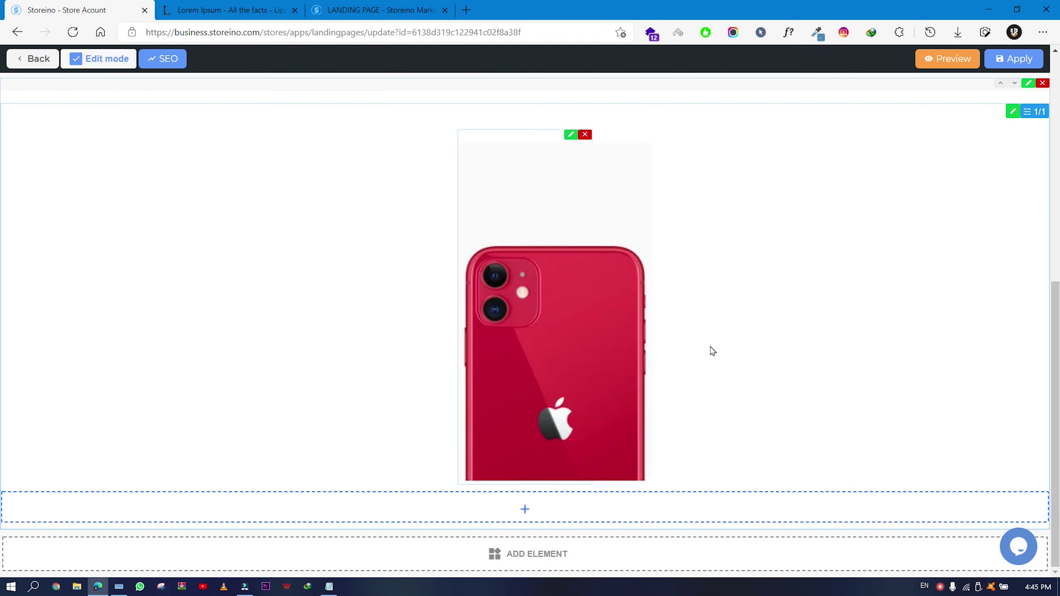
# Step: Delete the whole row that contains the red iPhone back image
pyautogui.scroll(5, 849, 334)
pyautogui.scroll(-5, 876, 305)
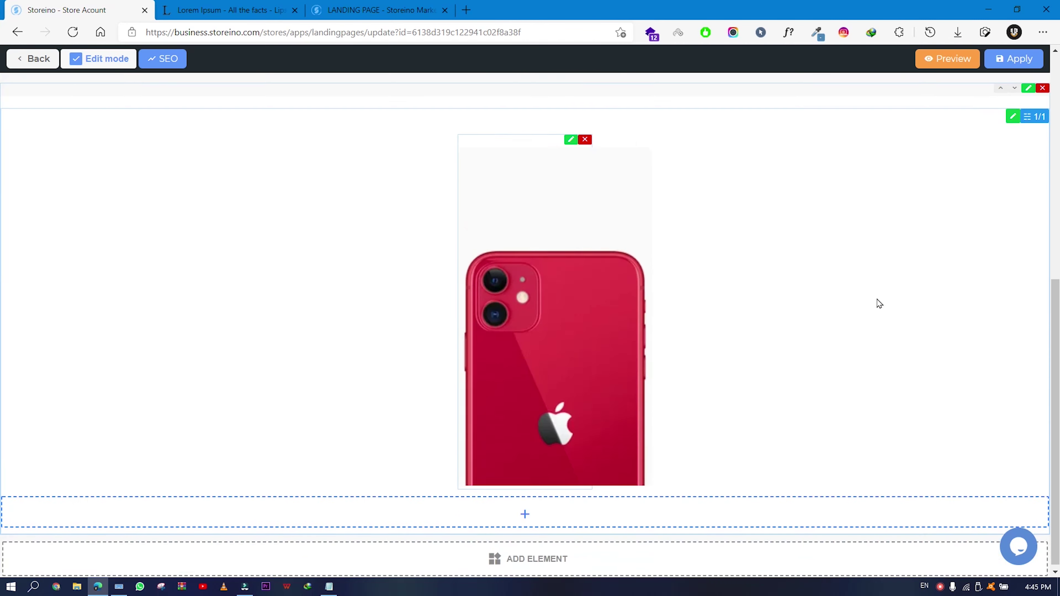
pyautogui.scroll(5, 875, 315)
pyautogui.scroll(-5, 876, 318)
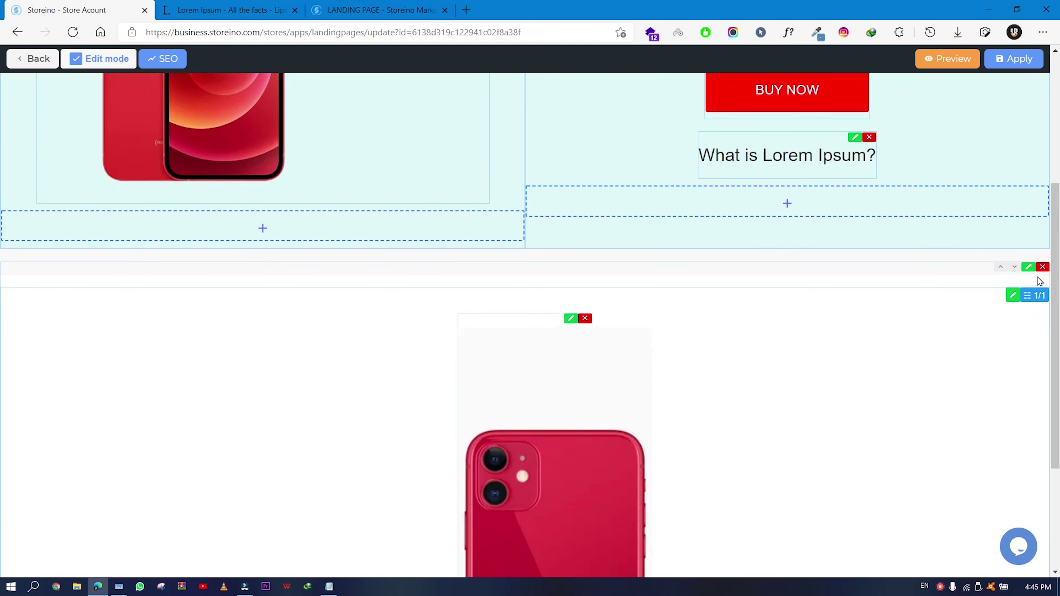
pyautogui.click(1040, 268)
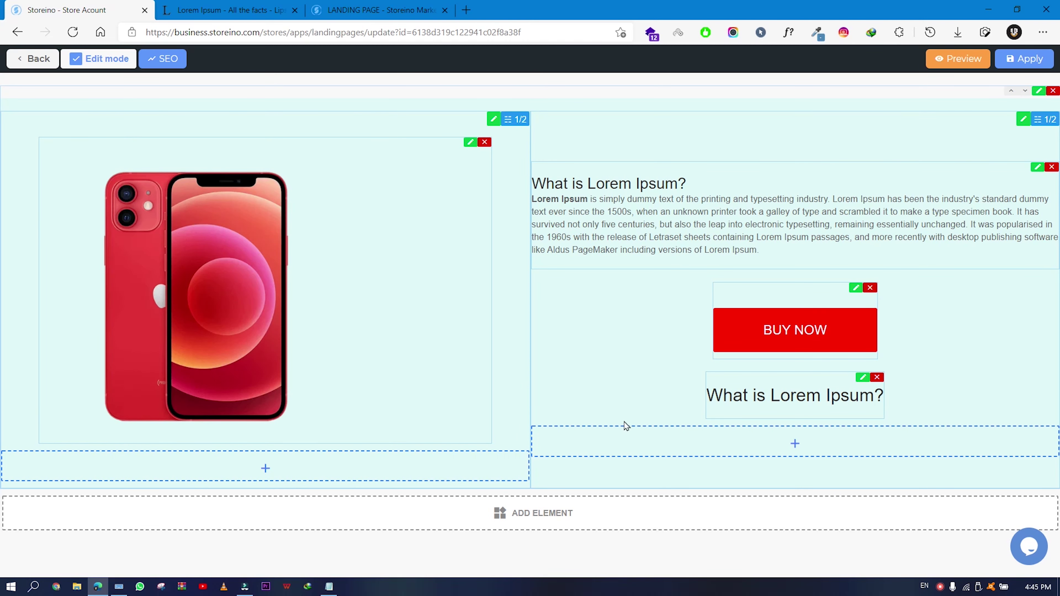
# Step: Add a video element with the default YouTube embed link below the first section and remove it again
pyautogui.click(552, 512)
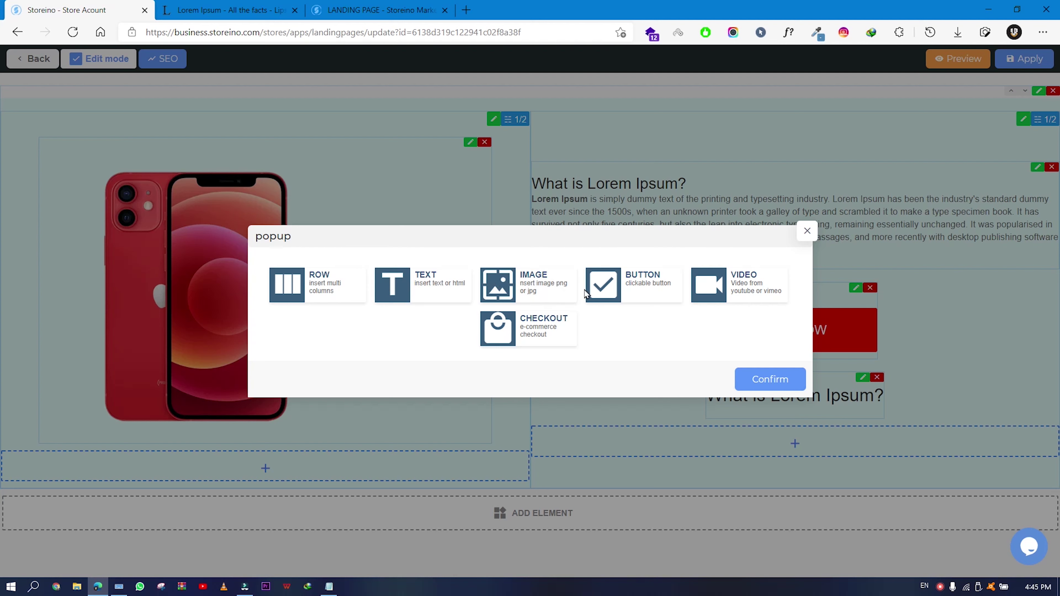
pyautogui.click(740, 305)
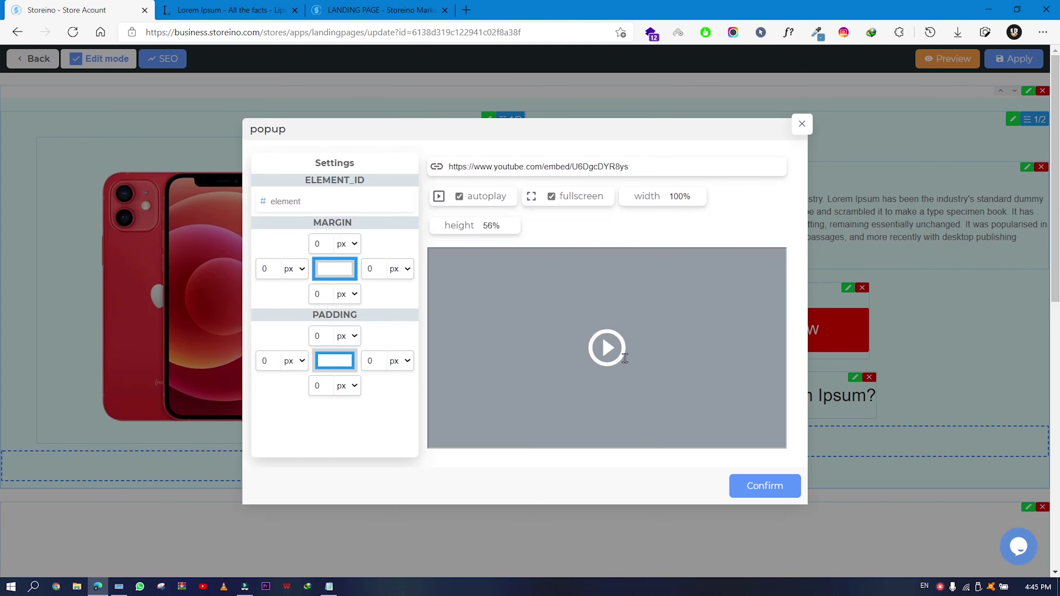
pyautogui.scroll(-5, 512, 356)
pyautogui.scroll(3, 512, 356)
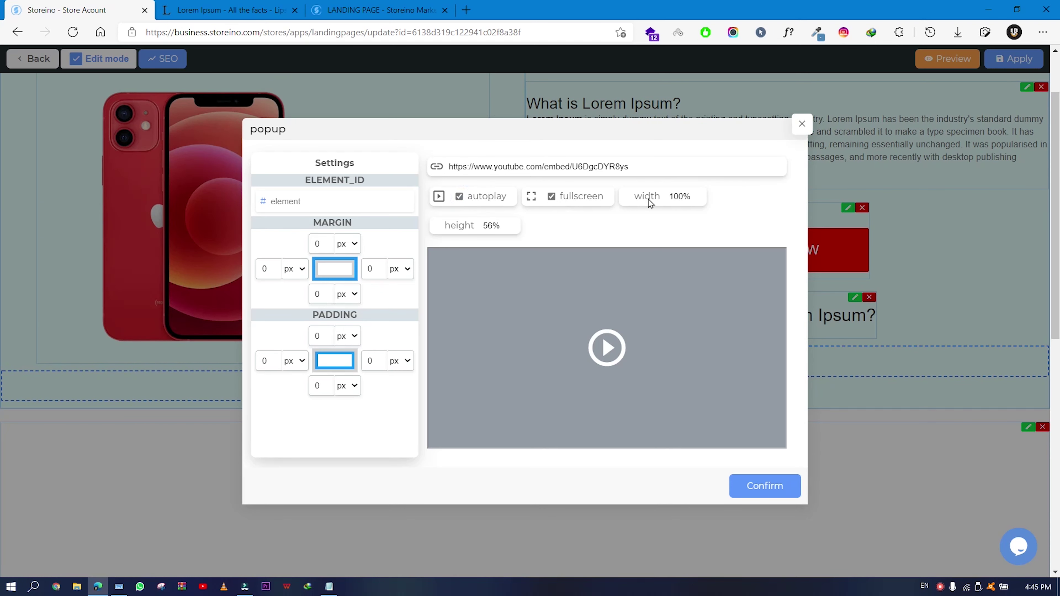
pyautogui.moveTo(659, 167); pyautogui.dragTo(449, 181)
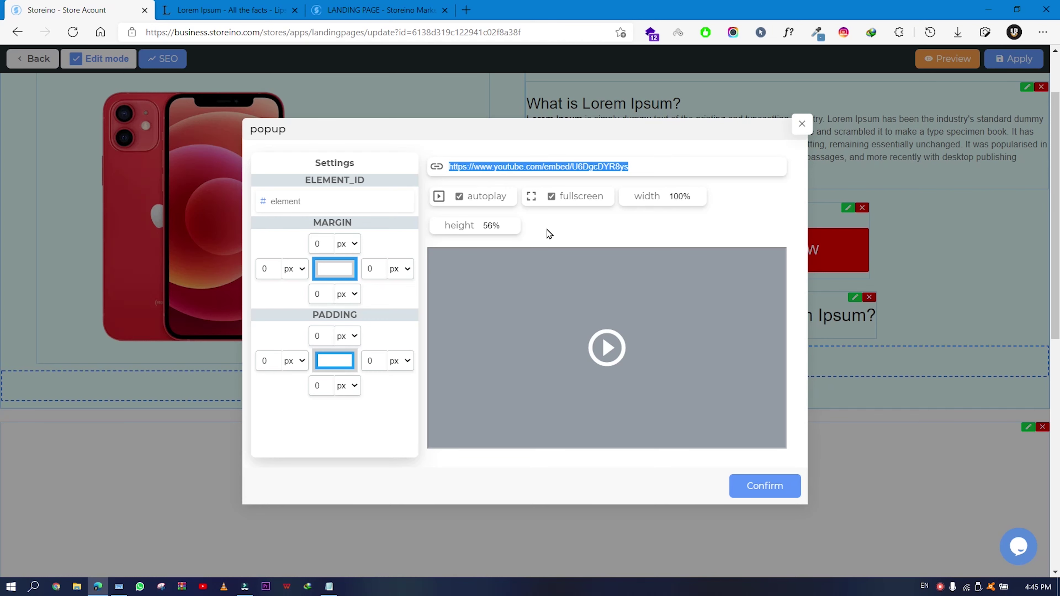
pyautogui.click(753, 491)
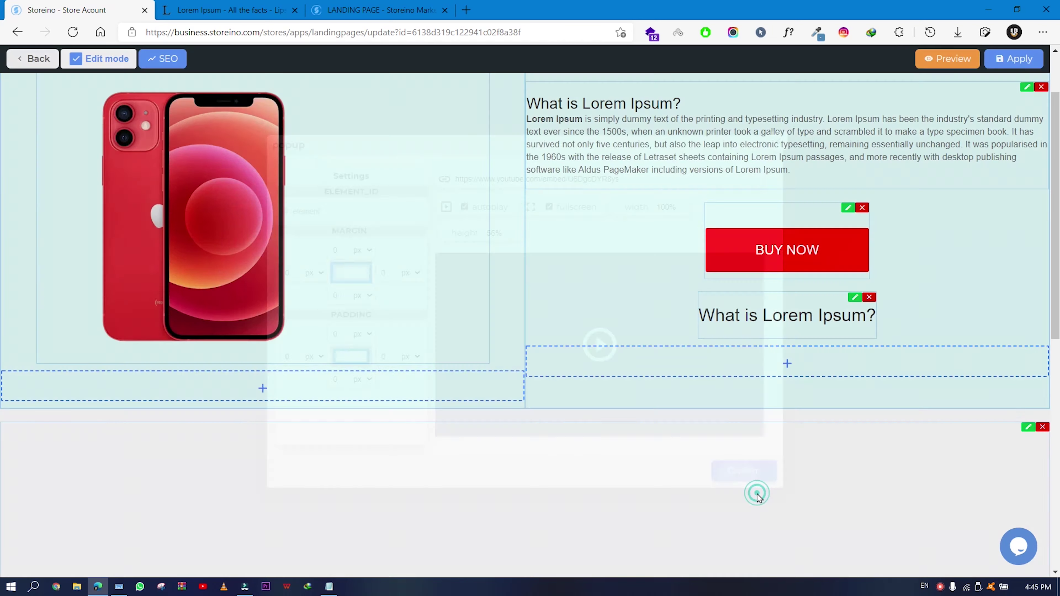
pyautogui.scroll(-10, 635, 420)
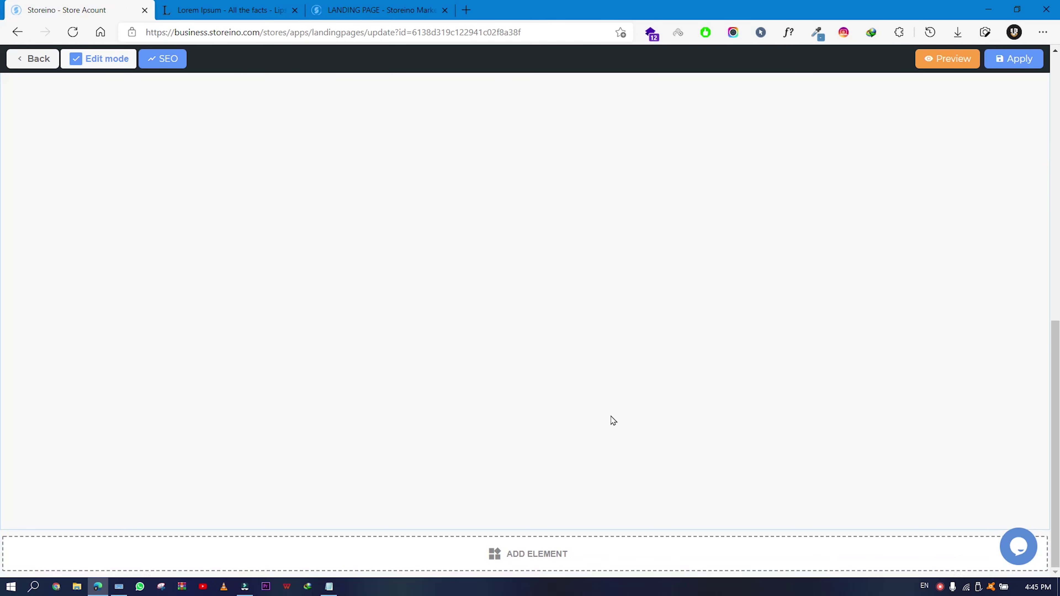
pyautogui.scroll(6, 610, 421)
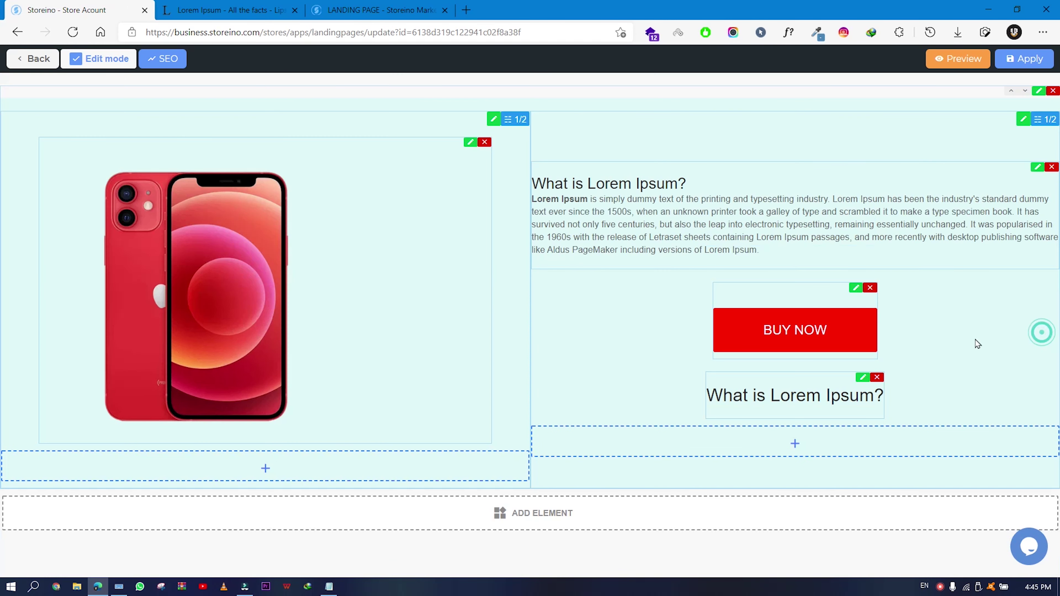
# Step: Add a checkout element below the first section and put the product "Iphone 11 pro red" in its cart
pyautogui.click(538, 517)
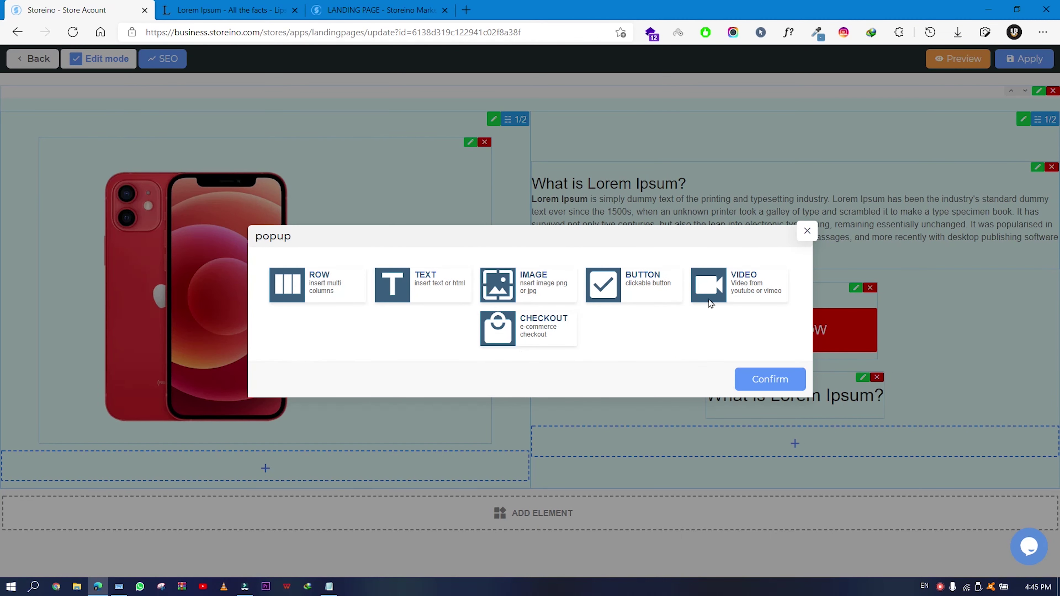
pyautogui.click(538, 342)
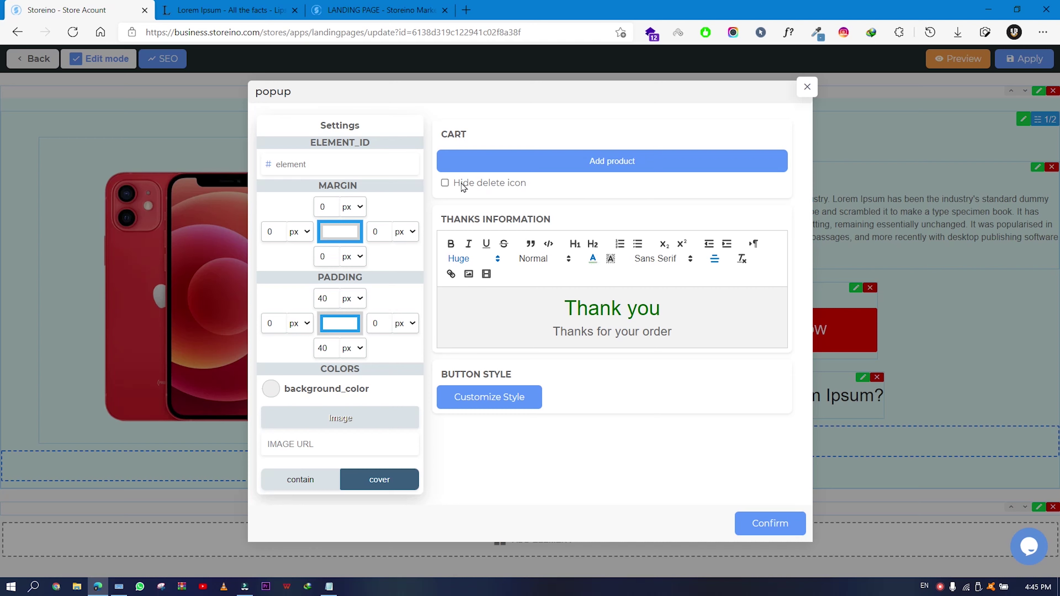
pyautogui.doubleClick(447, 135)
pyautogui.click(480, 138)
pyautogui.click(552, 163)
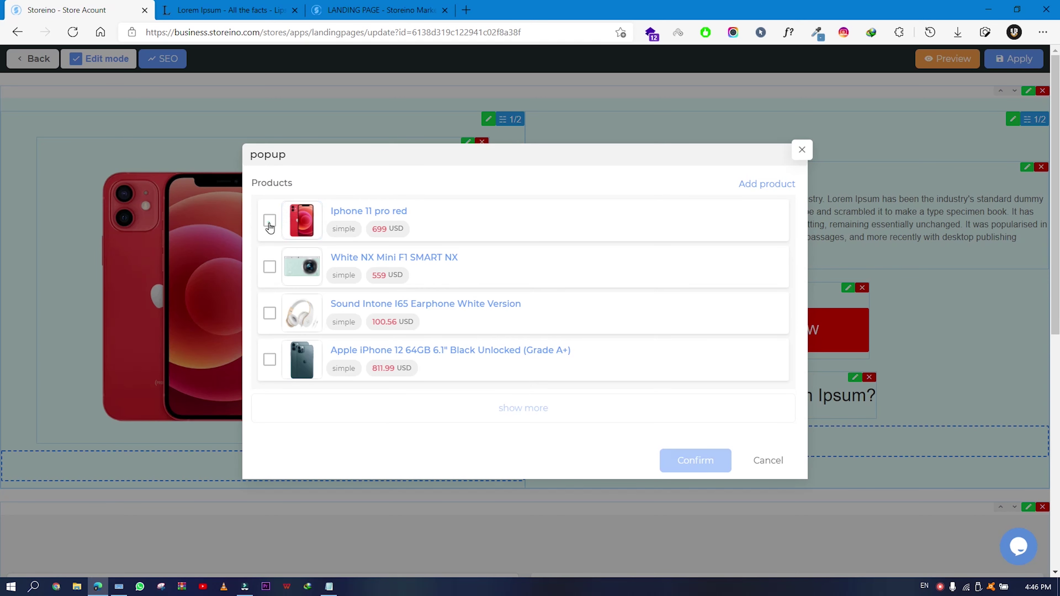
pyautogui.click(269, 220)
pyautogui.click(716, 470)
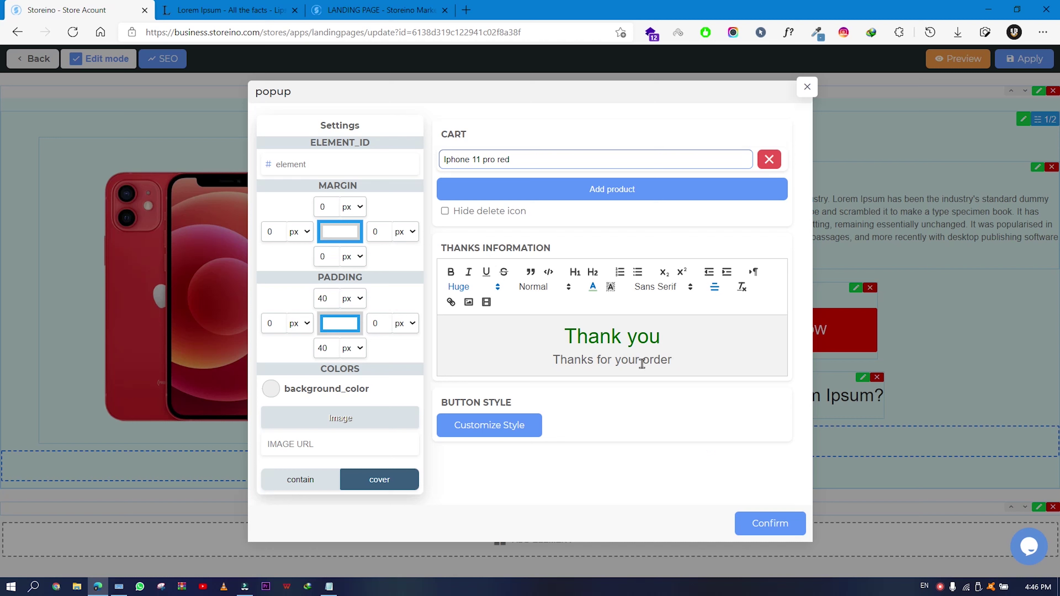
# Step: Review the checkout's thank-you text, show its button colour options and confirm the element
pyautogui.tripleClick(606, 346)
pyautogui.click(540, 351)
pyautogui.click(470, 432)
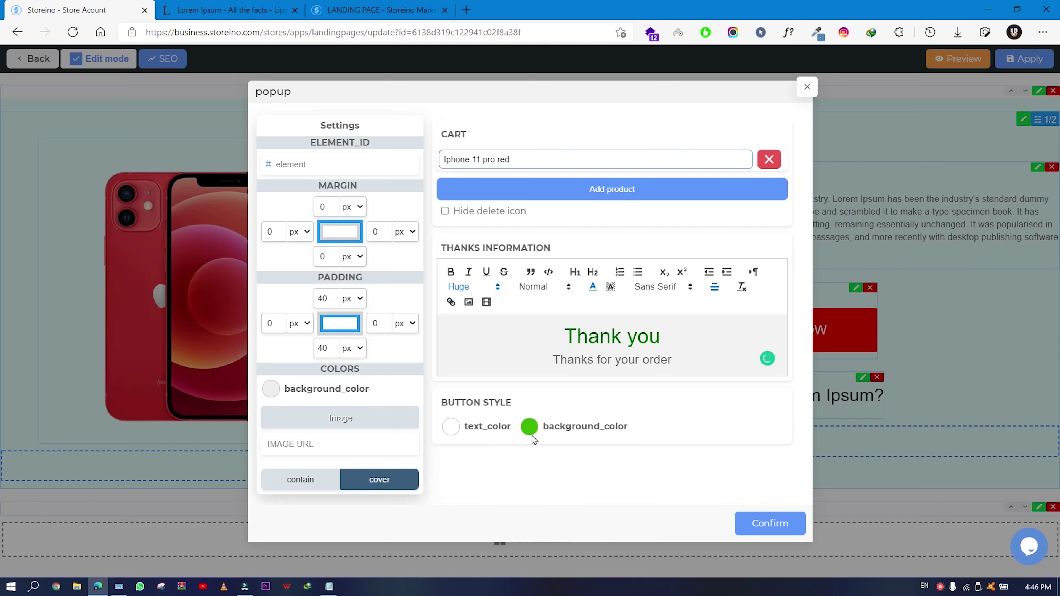
pyautogui.click(747, 528)
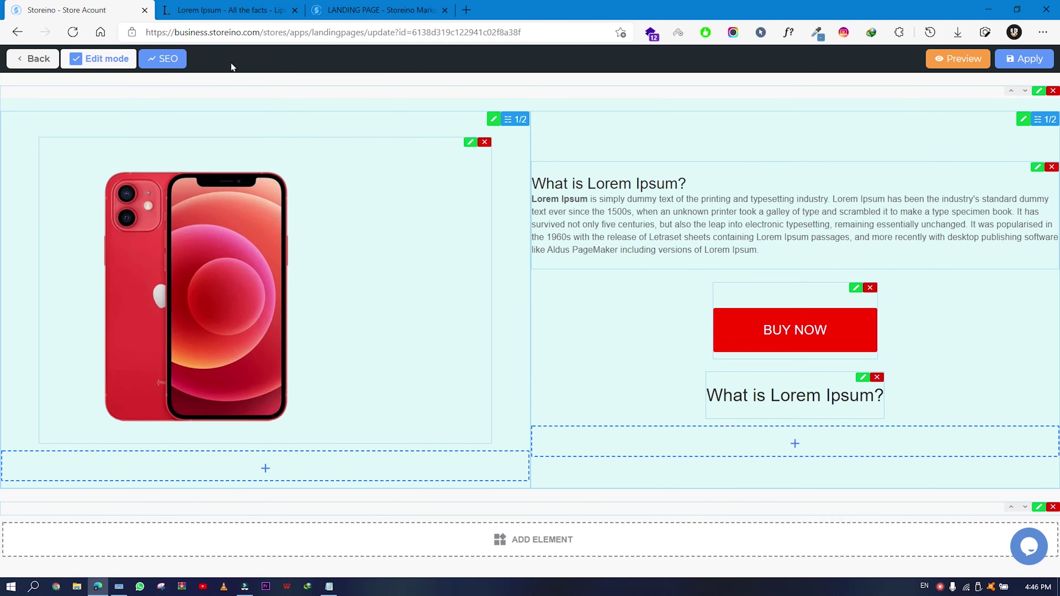
# Step: Open the landing page preview and review the checkout section's customer fields, cart product and totals in the editor
pyautogui.click(970, 60)
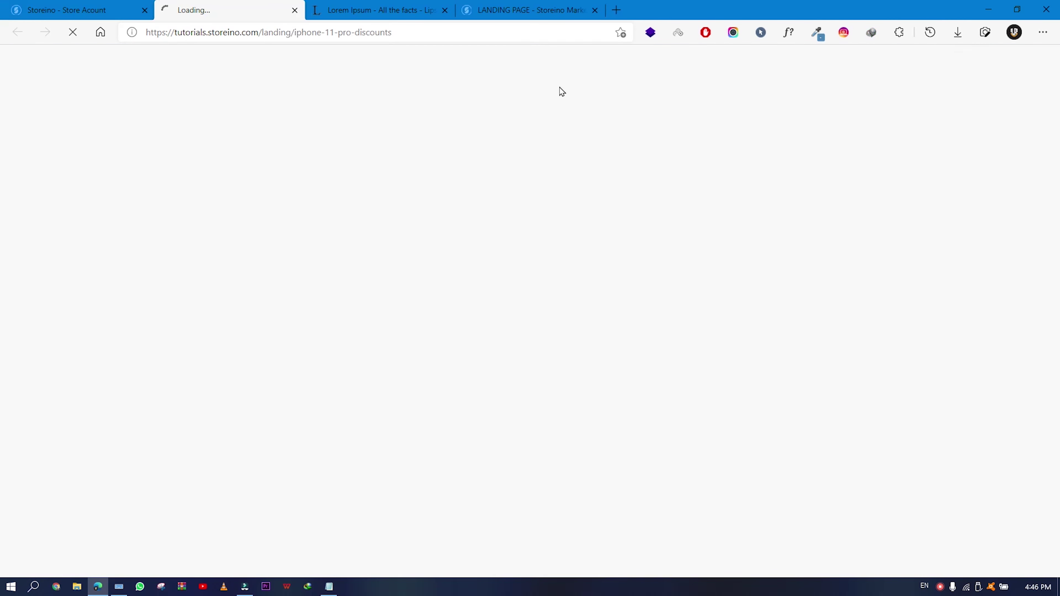
pyautogui.click(79, 10)
pyautogui.scroll(-10, 321, 316)
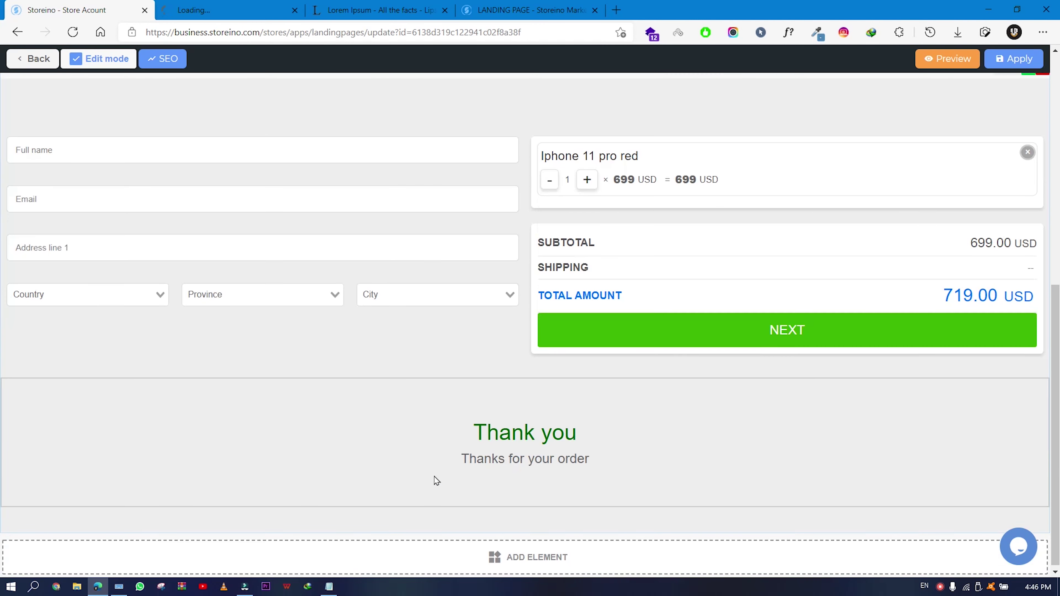
pyautogui.scroll(4, 453, 473)
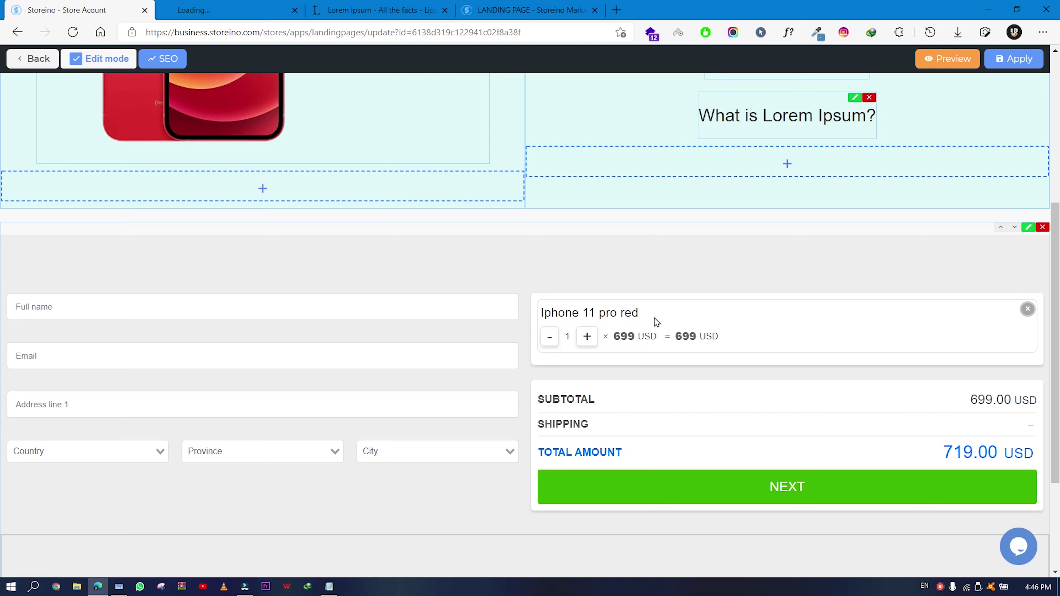
pyautogui.moveTo(641, 314); pyautogui.dragTo(541, 313)
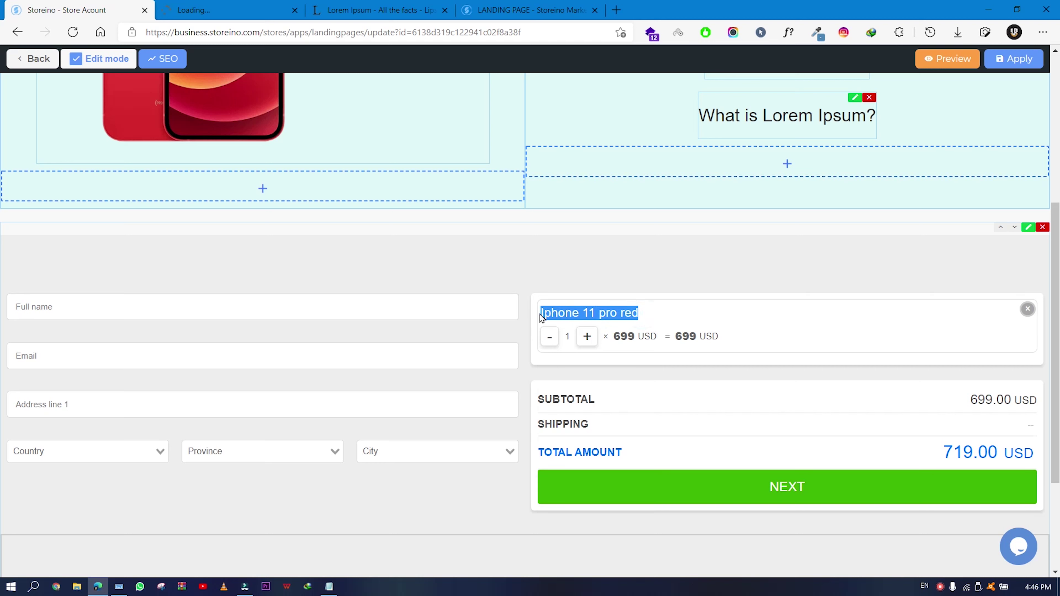
pyautogui.click(620, 316)
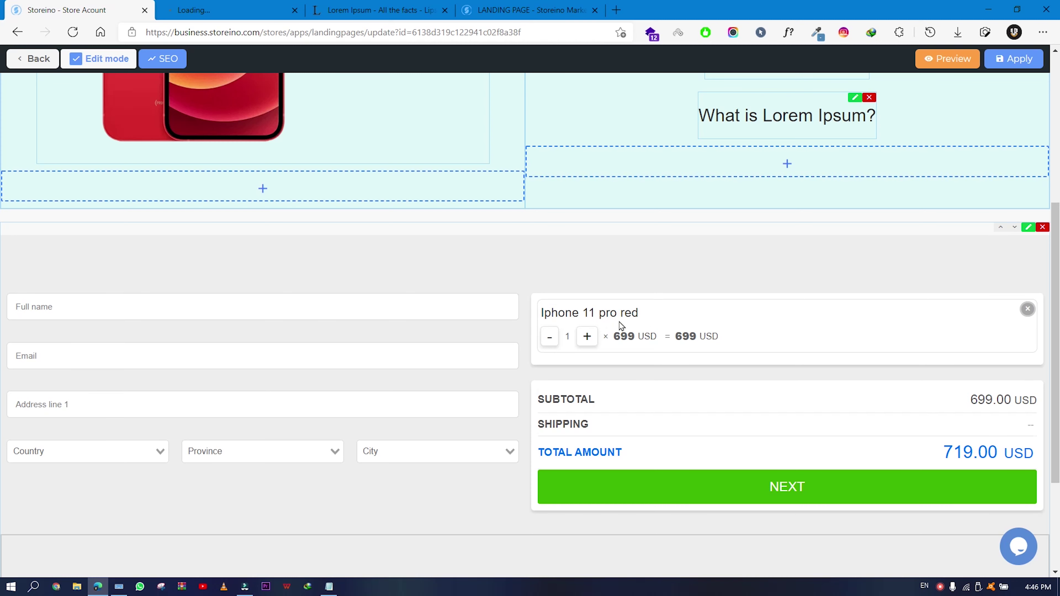
pyautogui.click(237, 8)
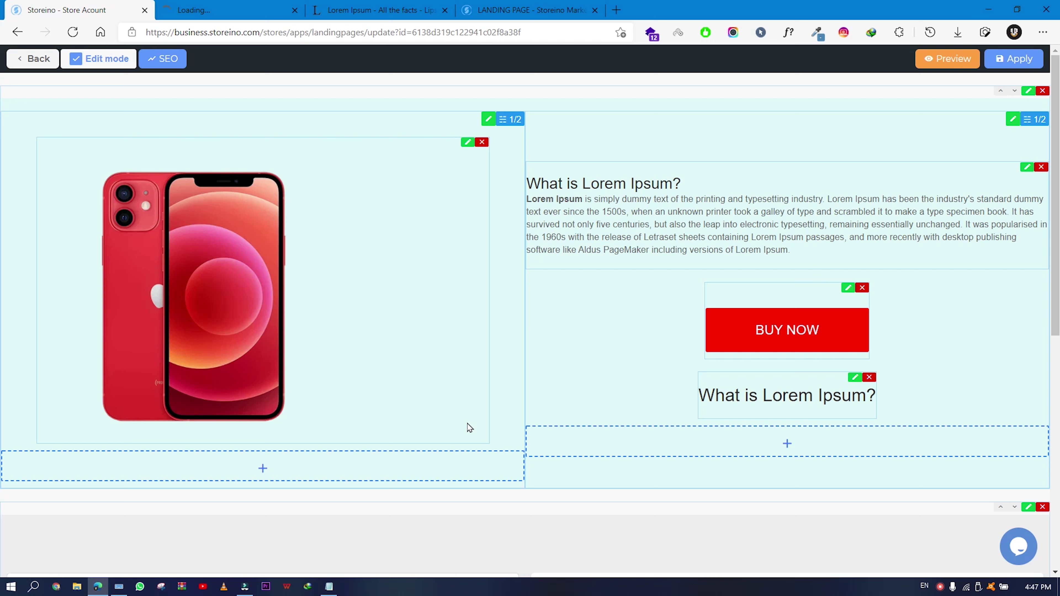
pyautogui.click(938, 588)
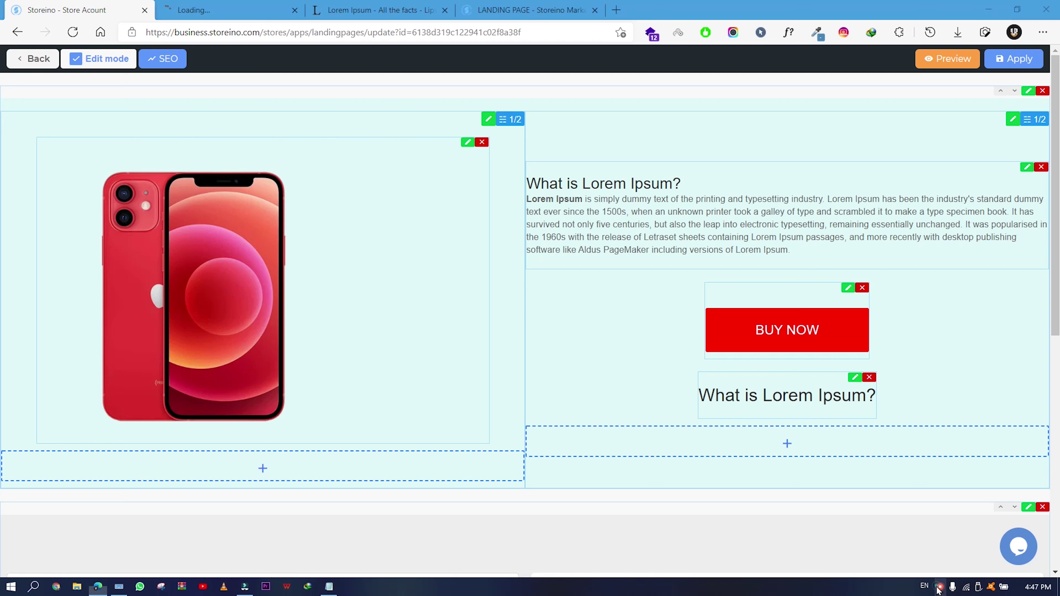